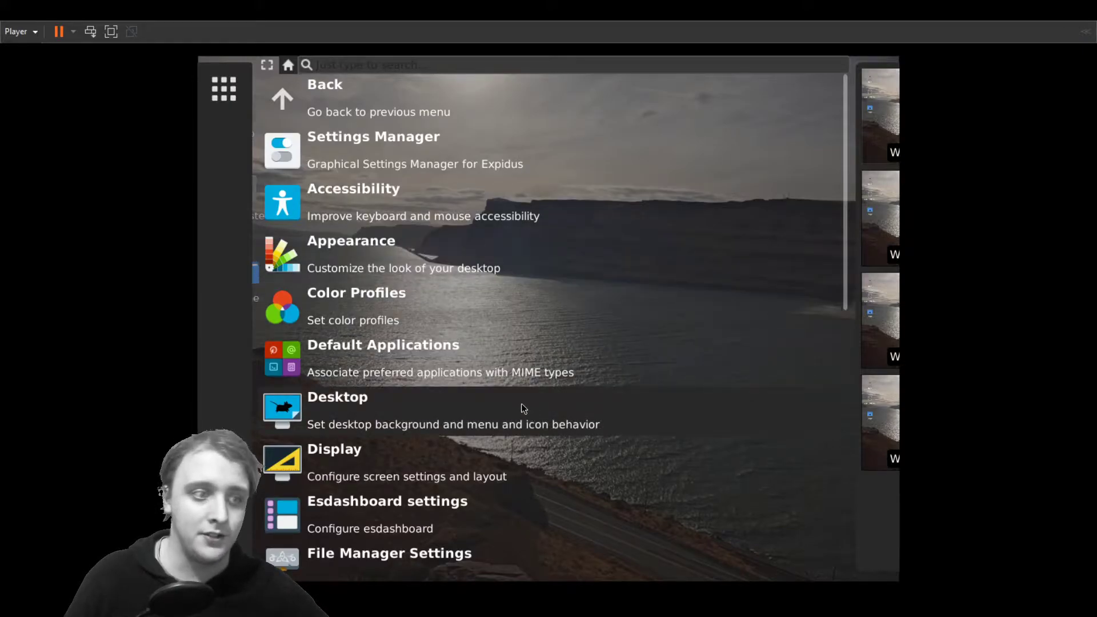
# - Open Window Manager Tweaks from the settings list and review its focus, accessibility, placement and compositor options
pyautogui.scroll(-5, 521, 403)
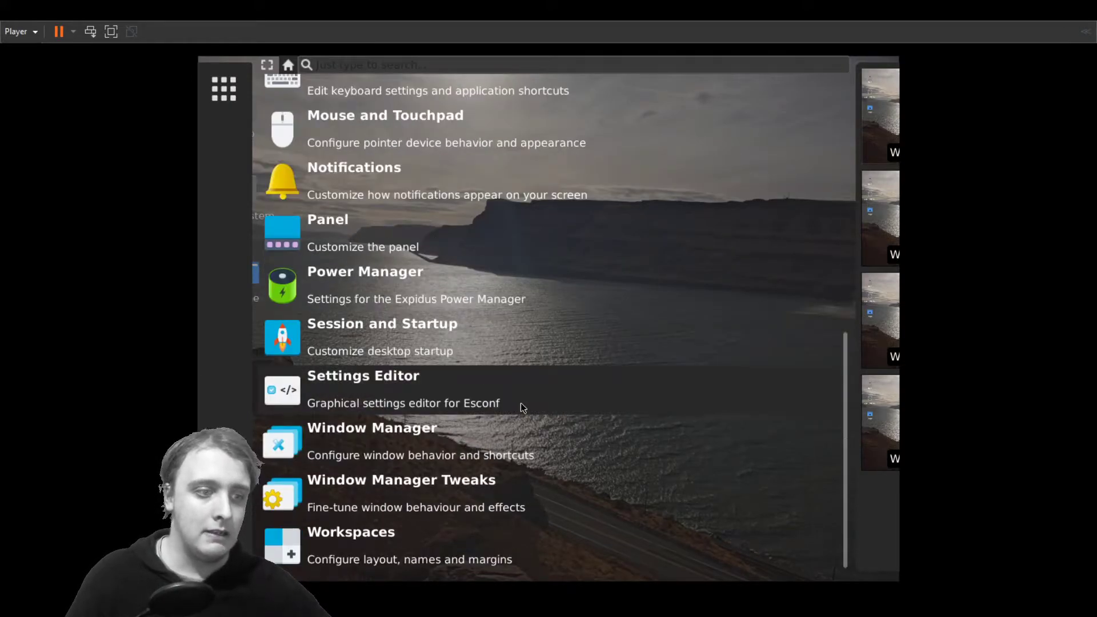
pyautogui.click(520, 506)
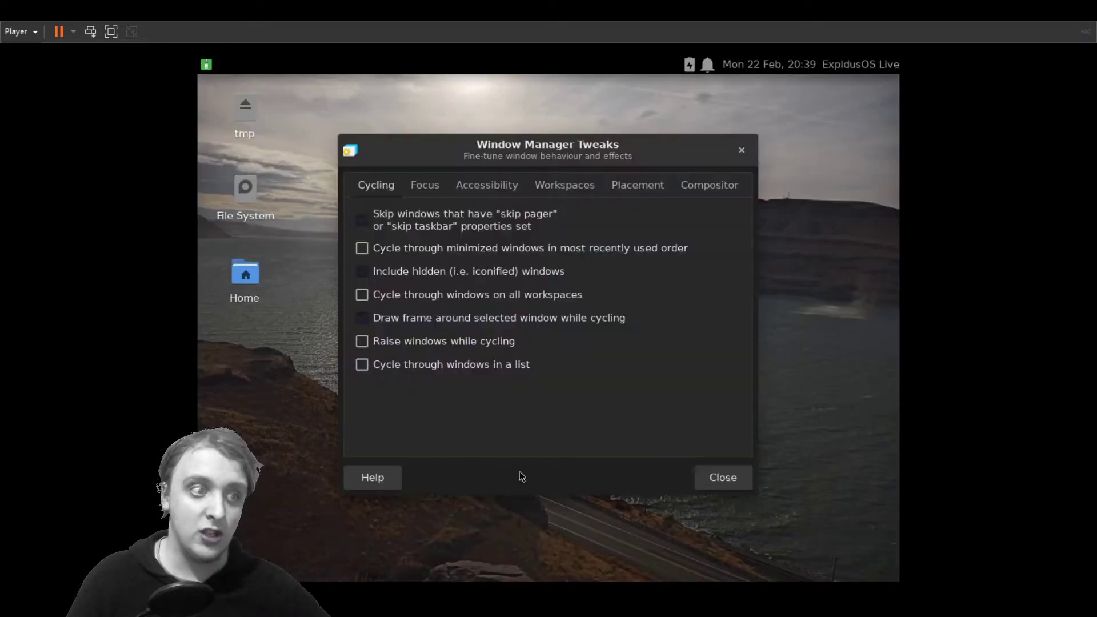
pyautogui.click(424, 184)
pyautogui.click(491, 185)
pyautogui.click(625, 186)
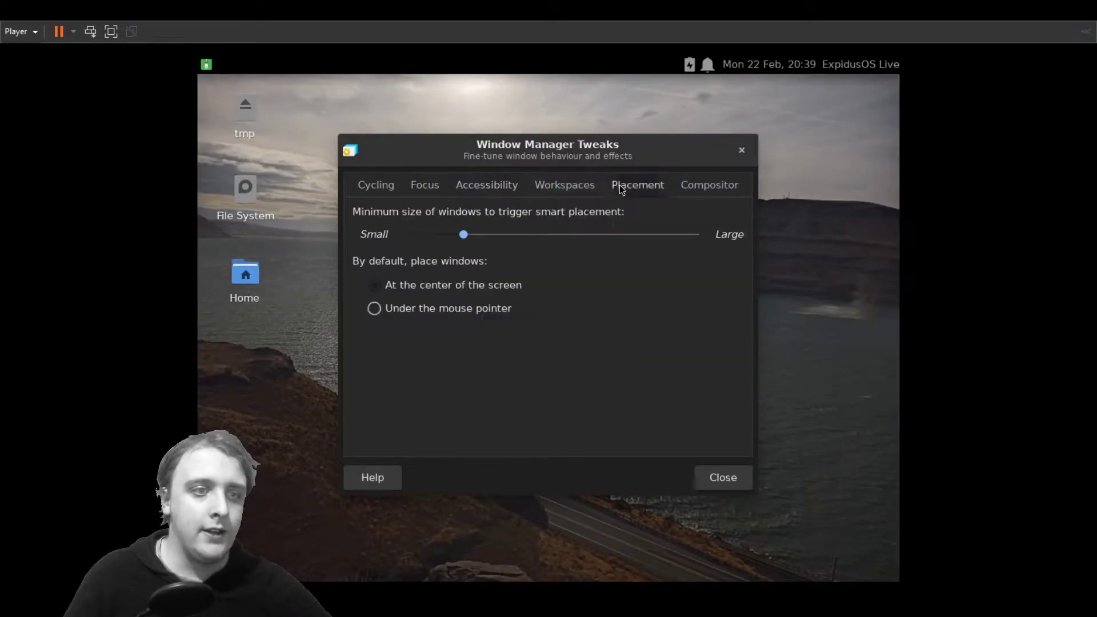
pyautogui.click(712, 182)
pyautogui.click(617, 186)
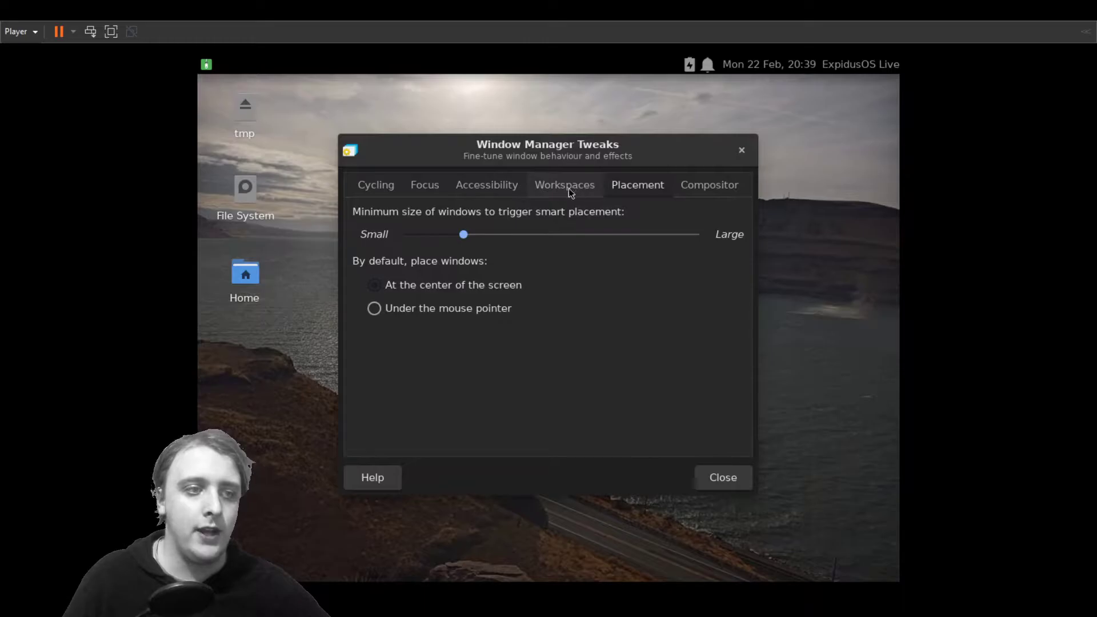
# - Move the minimum window size for smart placement slightly toward Large, view the cycling options and close Window Manager Tweaks
pyautogui.moveTo(464, 235)
pyautogui.mouseDown()
pyautogui.moveTo(681, 242)
pyautogui.moveTo(489, 257)
pyautogui.moveTo(478, 236)
pyautogui.mouseUp()
pyautogui.click(376, 185)
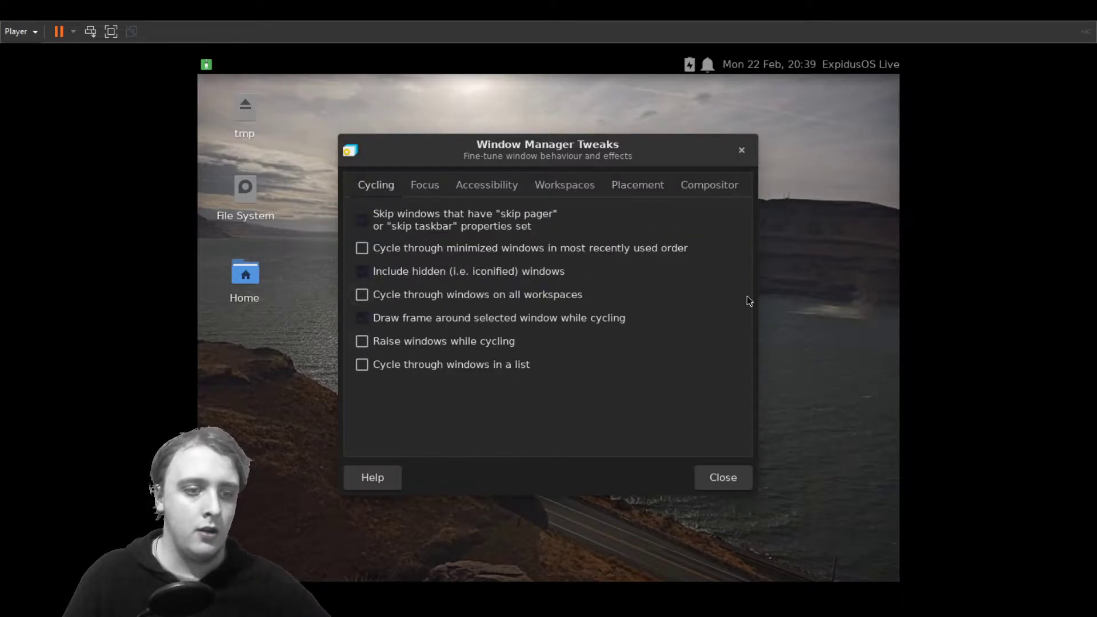
pyautogui.click(741, 150)
# - Launch Esdashboard from the System application category
pyautogui.click(232, 61)
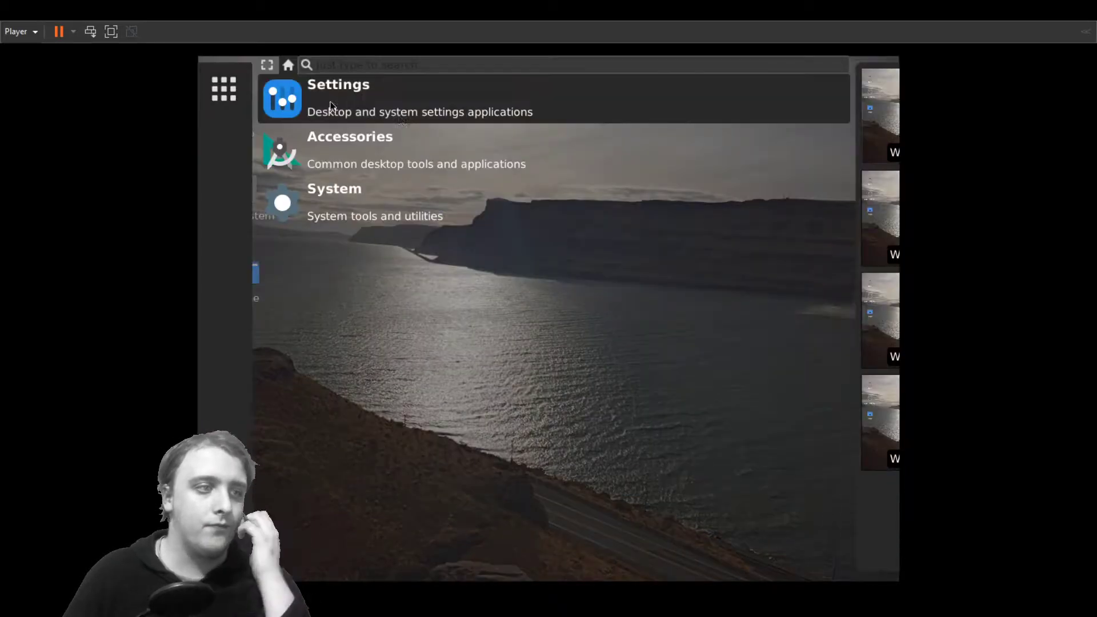
pyautogui.click(389, 219)
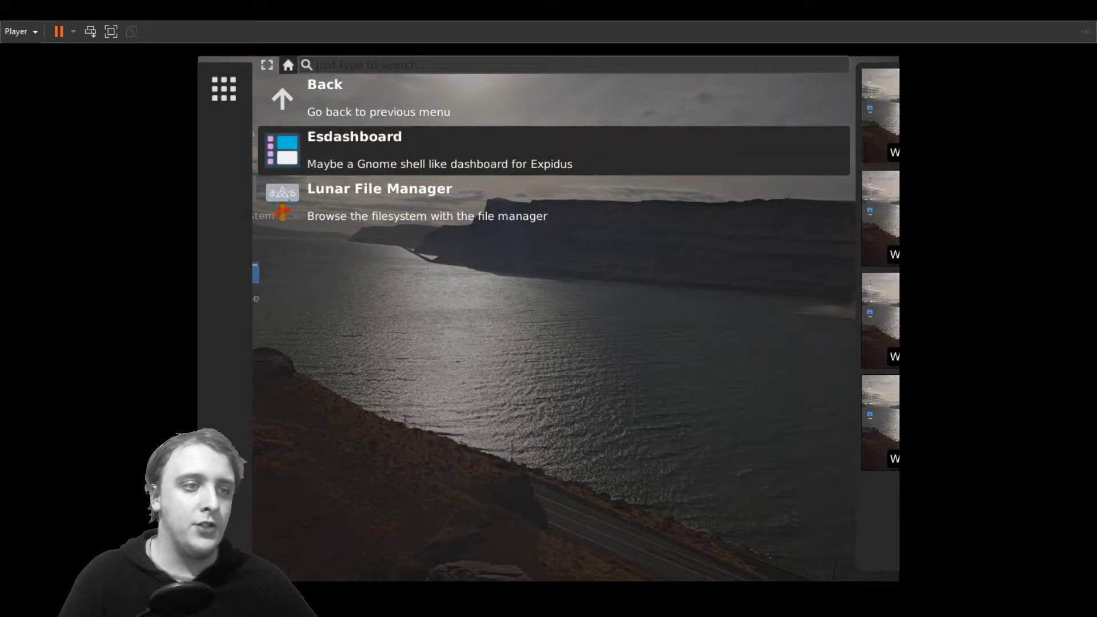
pyautogui.click(421, 172)
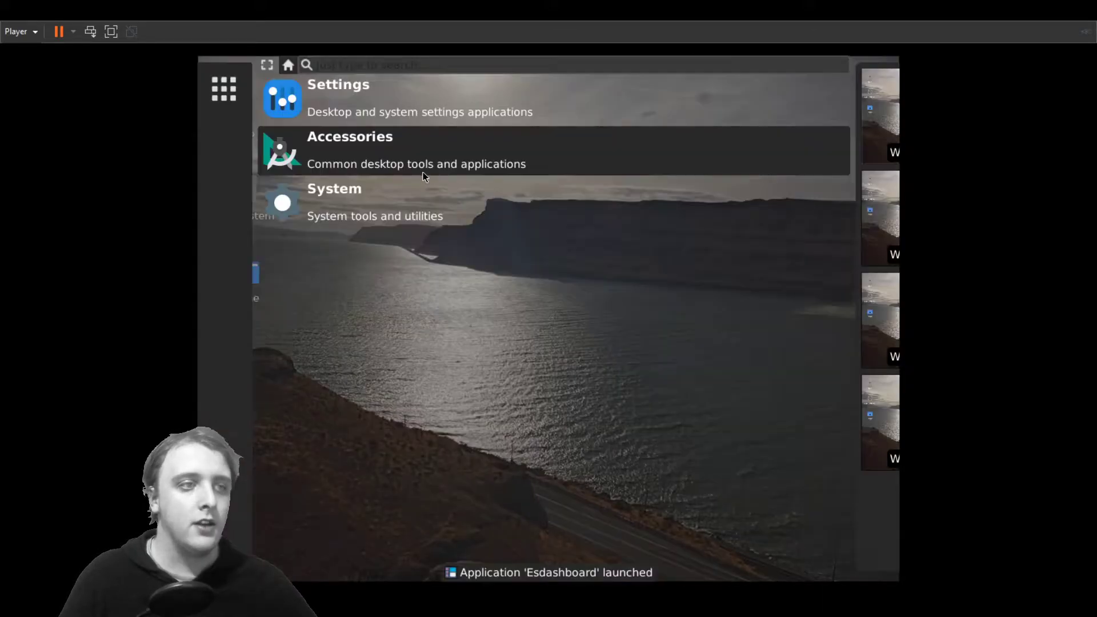
# - Launch Lunar File Manager from the System category and move its window toward the middle of the desktop
pyautogui.click(406, 197)
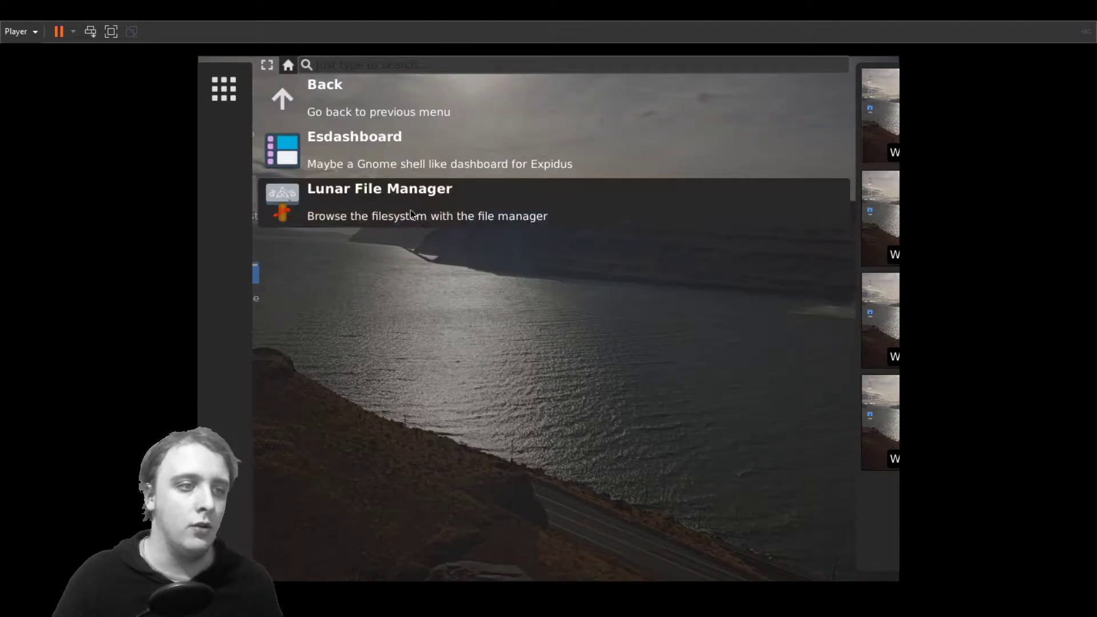
pyautogui.click(417, 200)
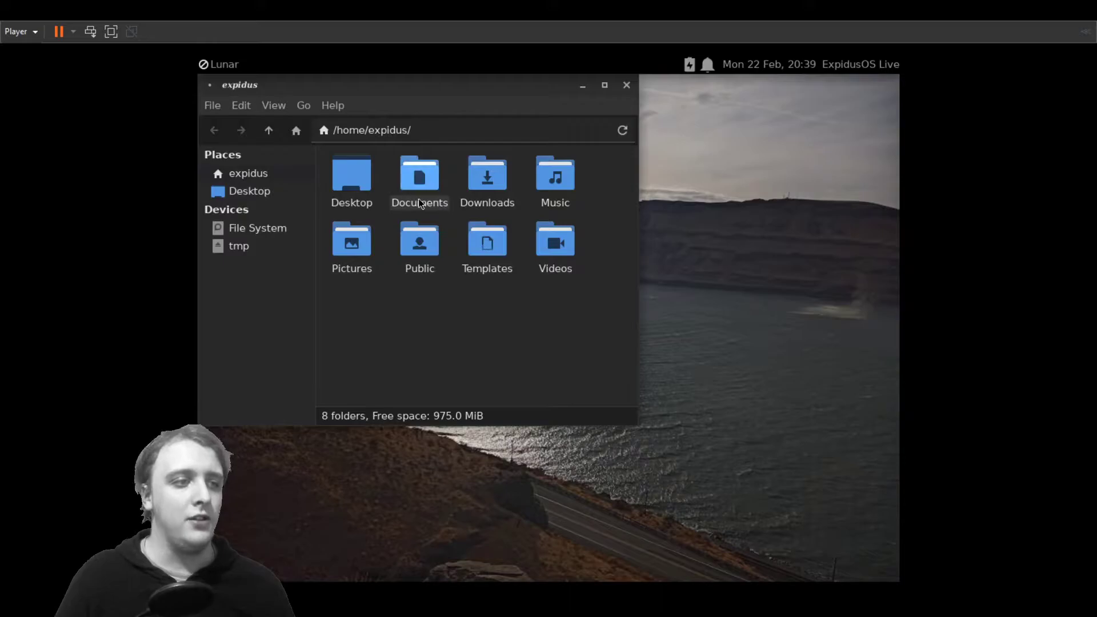
pyautogui.moveTo(330, 86); pyautogui.dragTo(407, 126)
# - Browse the Desktop, expidus, tmp and File System locations in the file manager, ending with its window closed
pyautogui.click(345, 230)
pyautogui.click(344, 215)
pyautogui.click(356, 283)
pyautogui.click(356, 267)
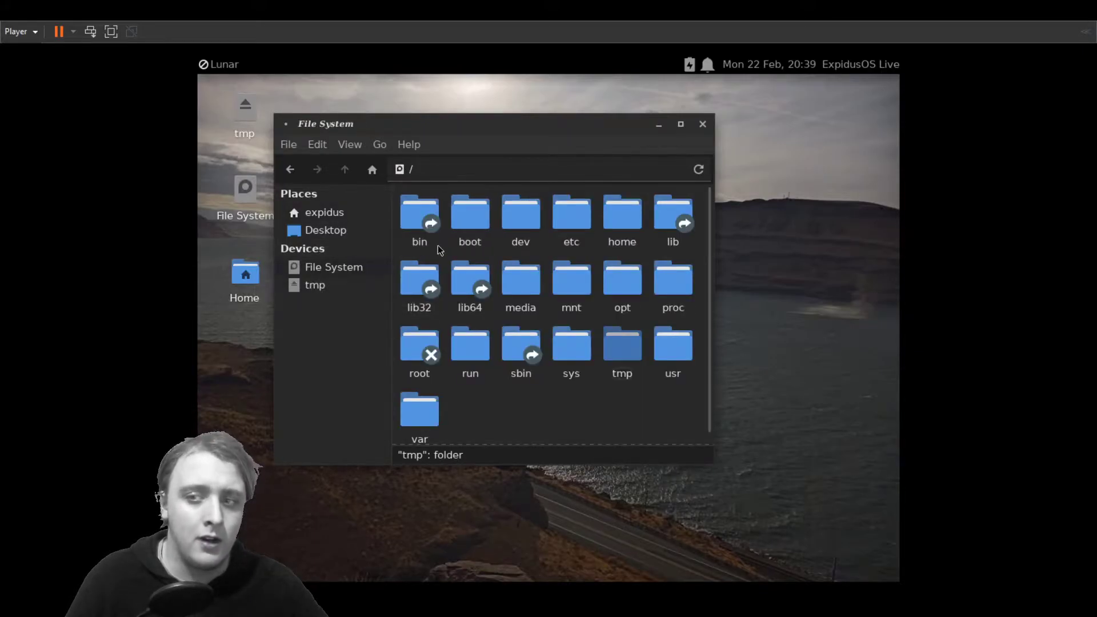
pyautogui.click(699, 124)
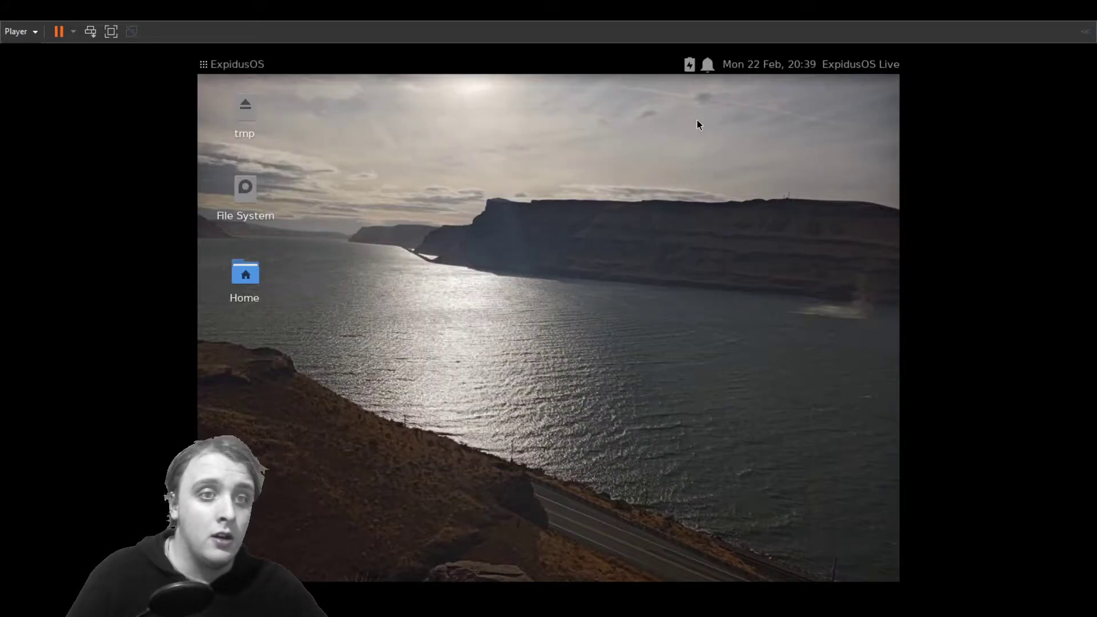
# - Examine which applications the System and Settings categories offer, and return to the desktop
pyautogui.click(217, 67)
pyautogui.click(385, 194)
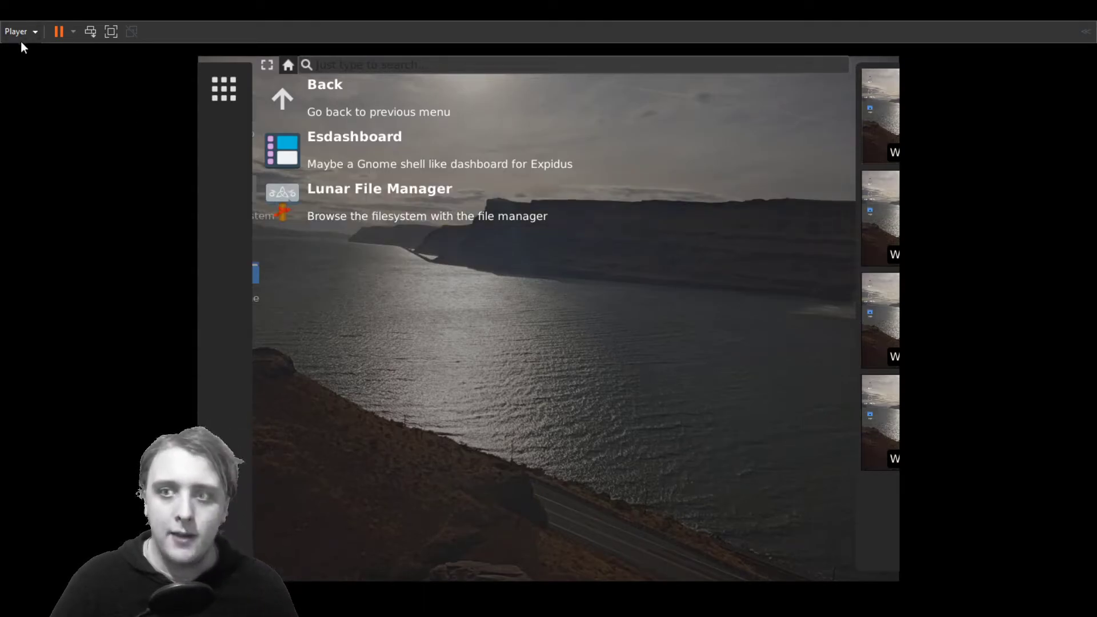
pyautogui.click(314, 92)
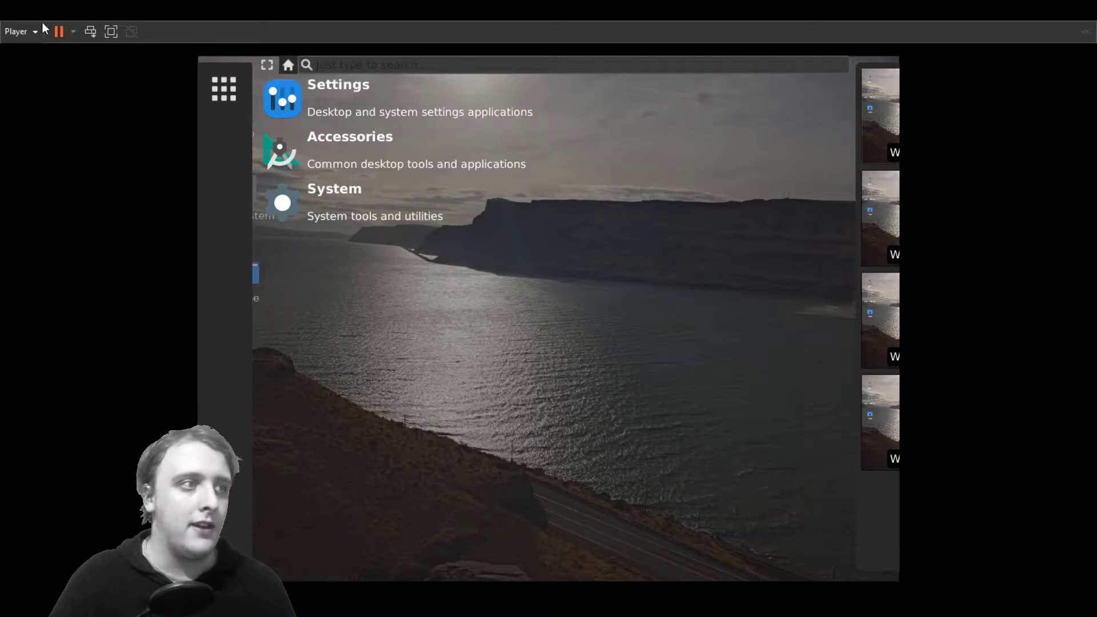
pyautogui.click(368, 104)
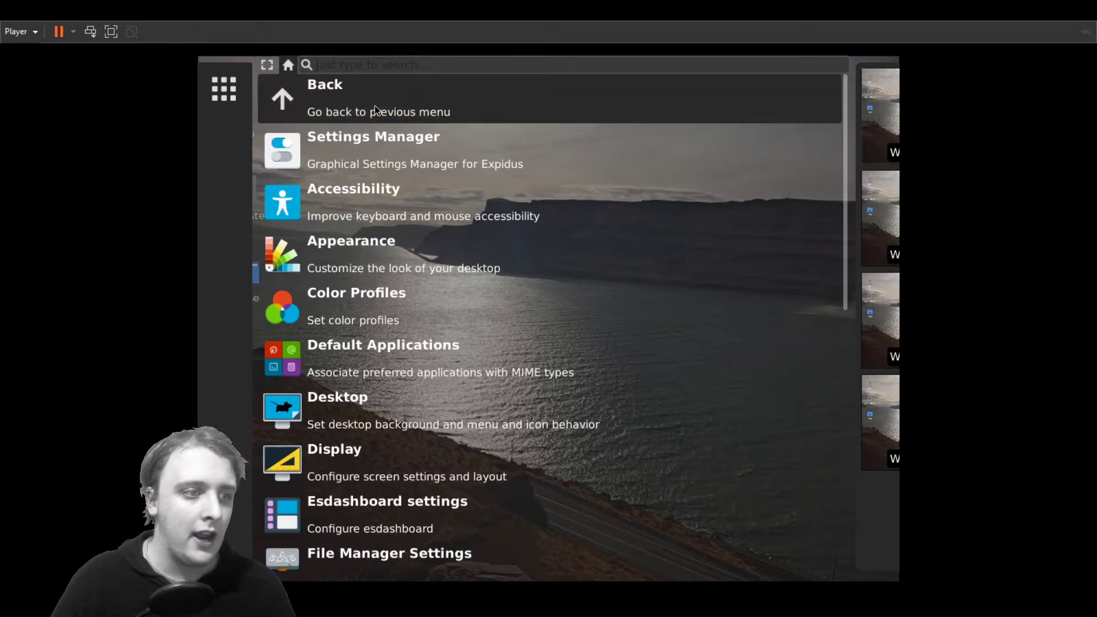
pyautogui.click(290, 105)
pyautogui.click(295, 115)
pyautogui.scroll(-10, 486, 224)
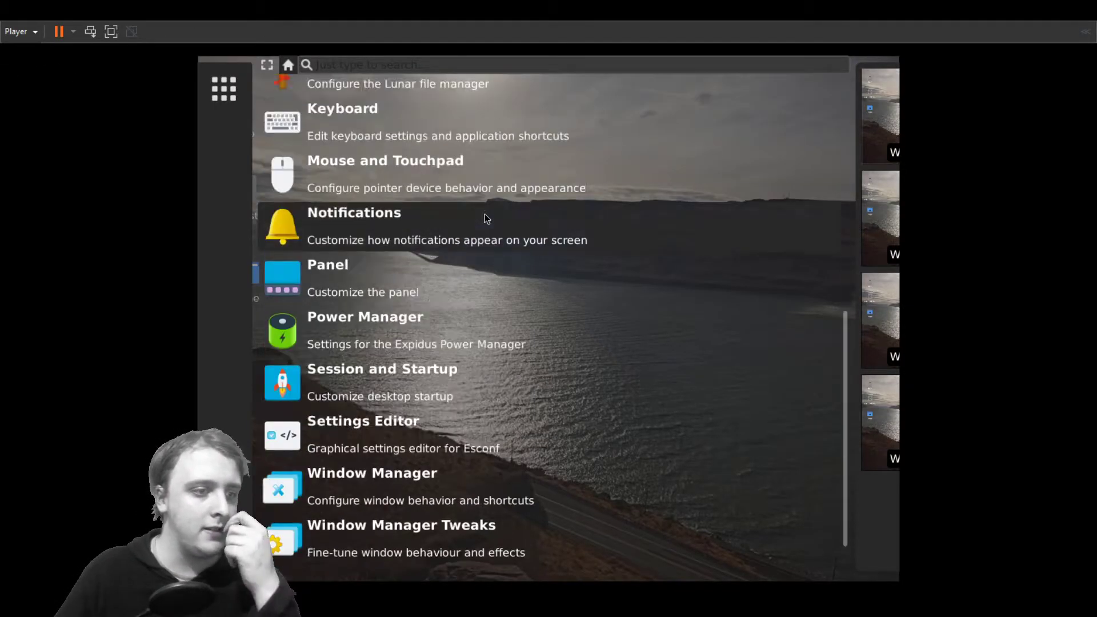
pyautogui.scroll(10, 485, 224)
pyautogui.click(311, 94)
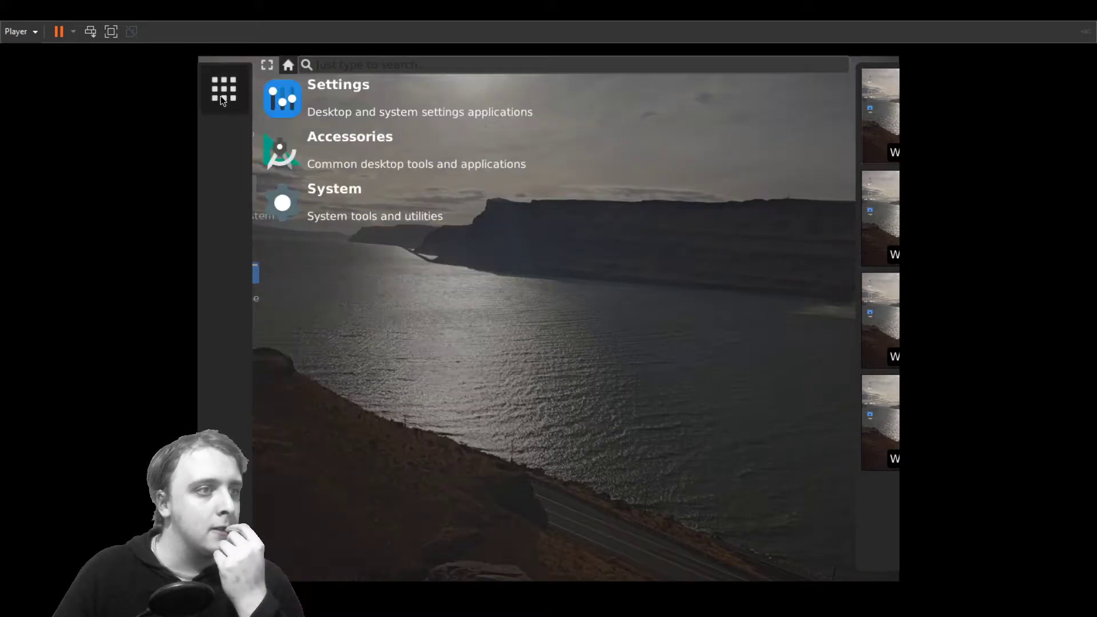
pyautogui.click(224, 89)
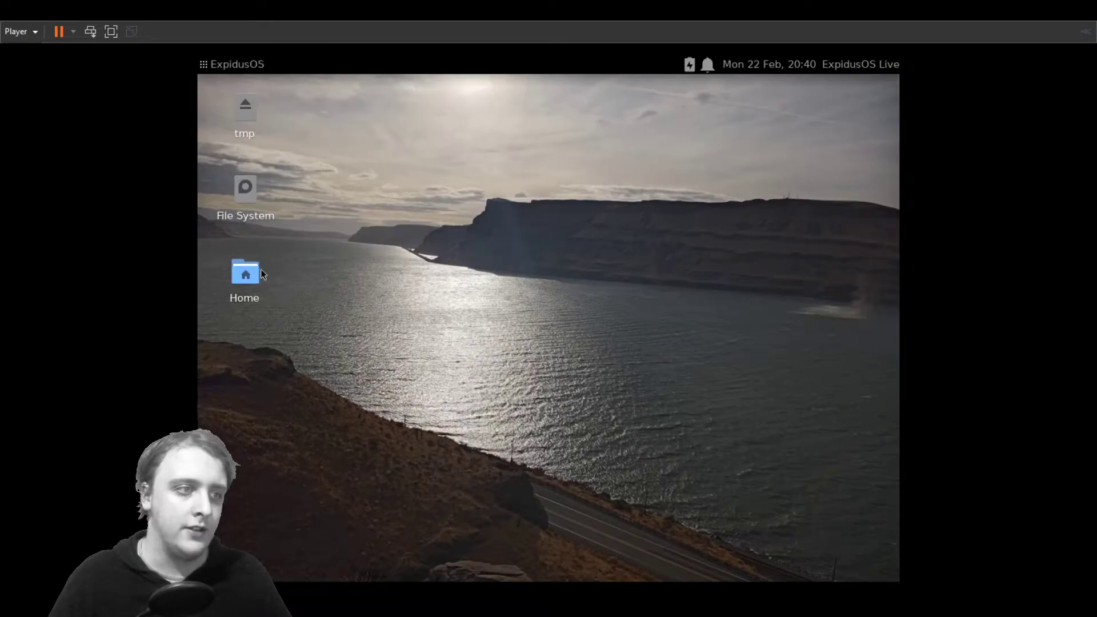
# - Try to open a terminal on the desktop, check the terminal emulator choices and dismiss the preferred application chooser
pyautogui.rightClick(418, 240)
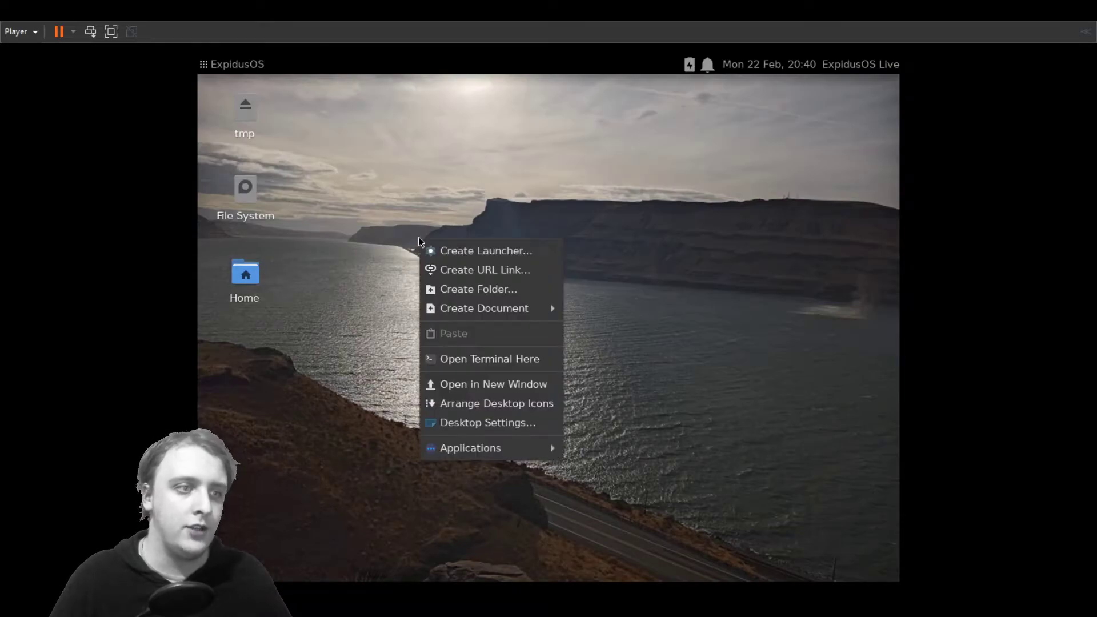
pyautogui.click(487, 360)
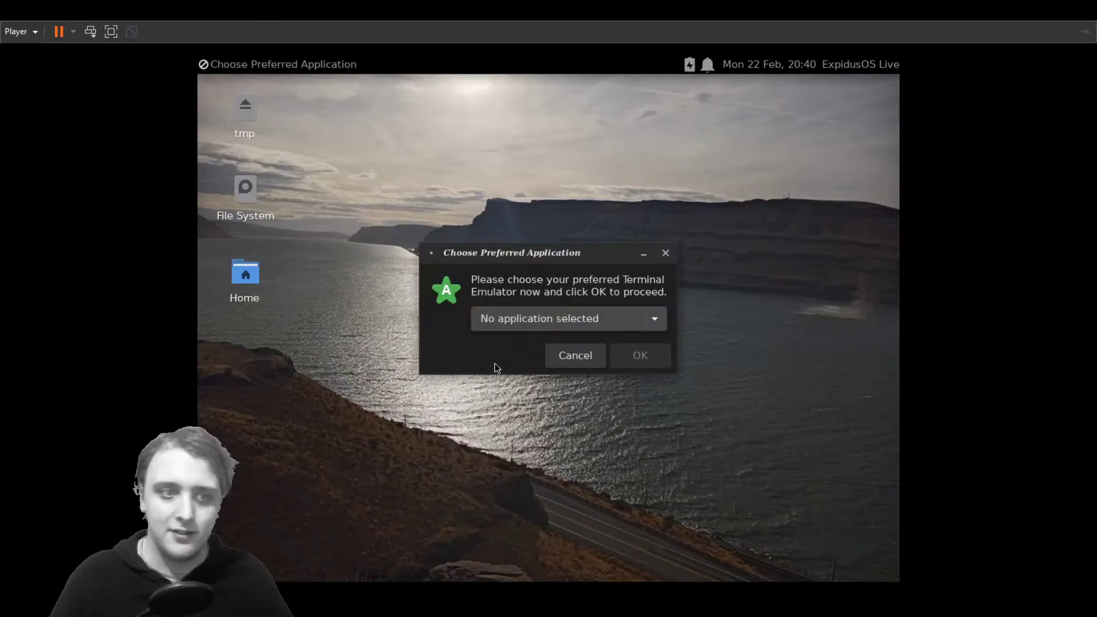
pyautogui.click(564, 319)
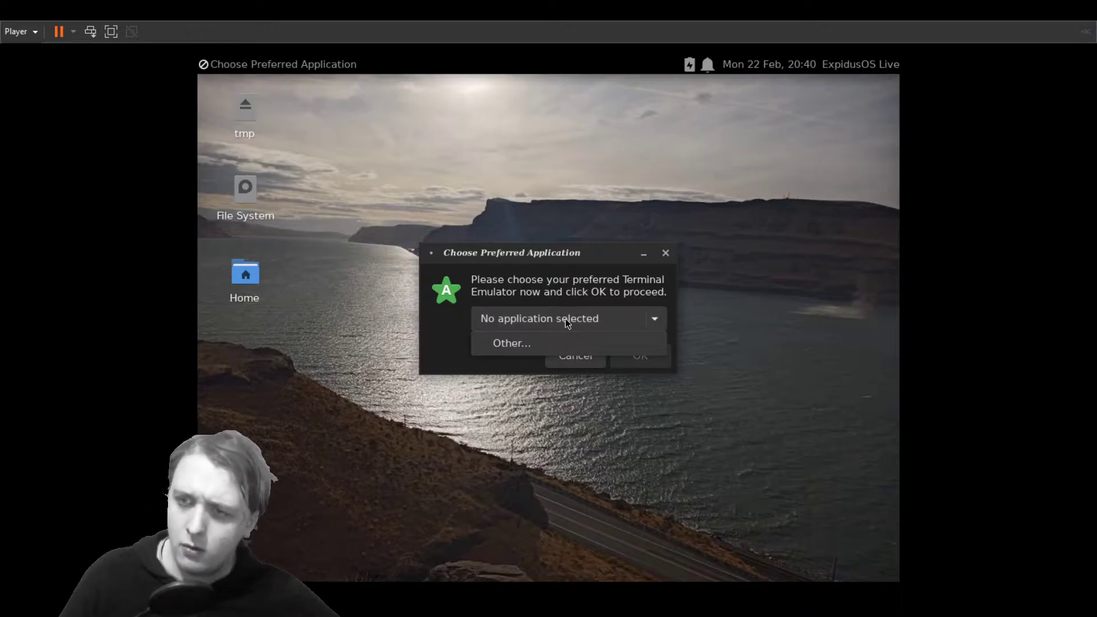
pyautogui.click(564, 319)
pyautogui.click(567, 321)
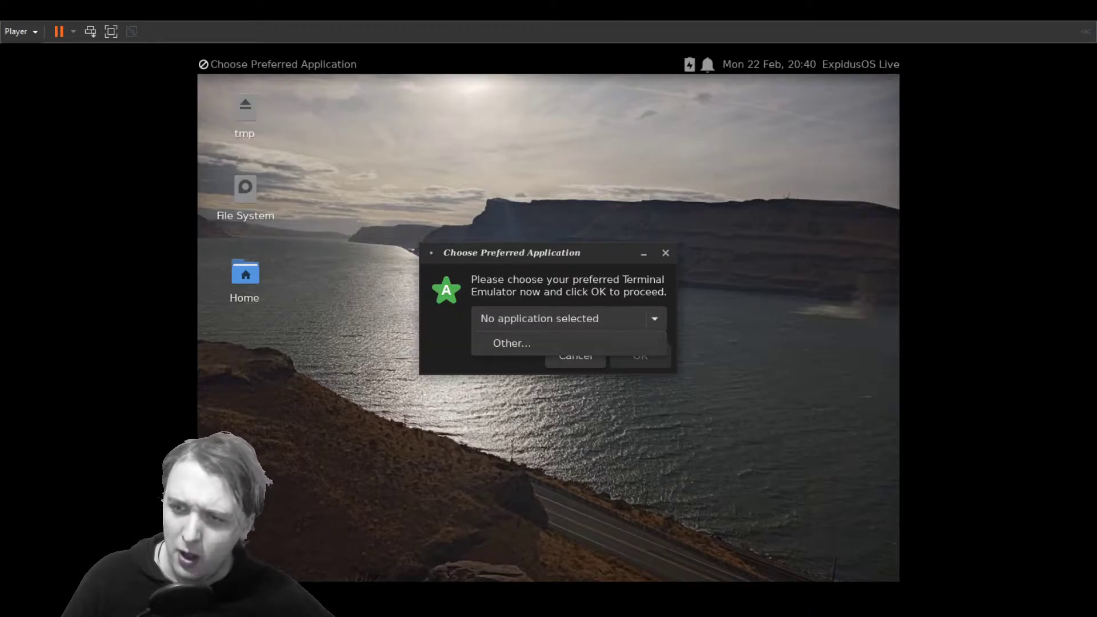
pyautogui.click(585, 290)
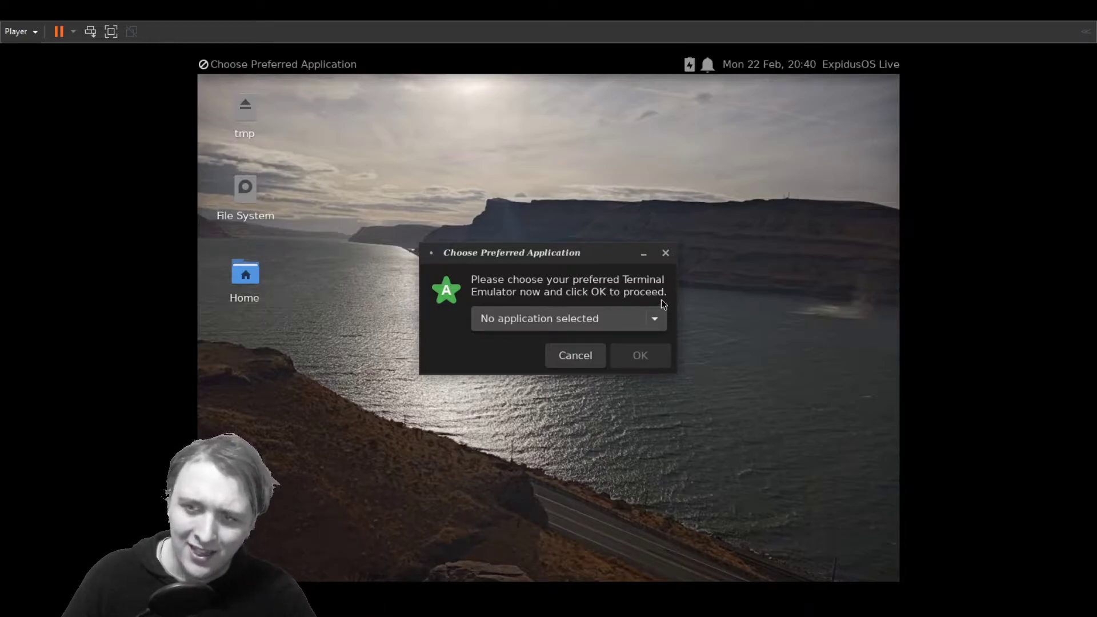
pyautogui.click(666, 254)
# - Look through the applications in the Settings and Accessories categories of the launcher
pyautogui.moveTo(200, 57)
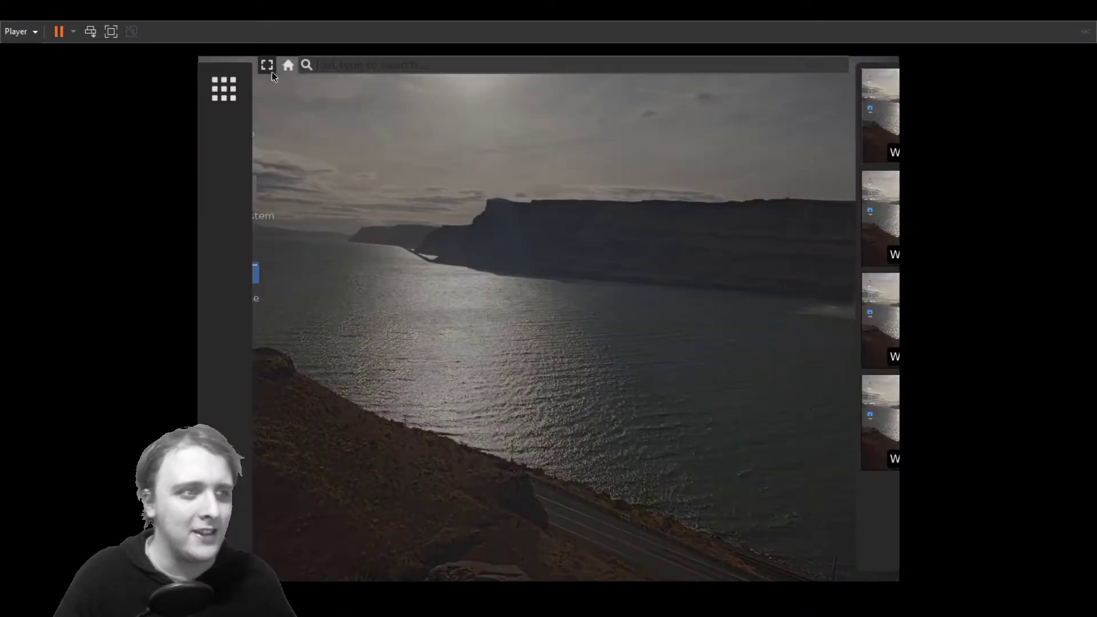
pyautogui.click(223, 88)
pyautogui.click(345, 90)
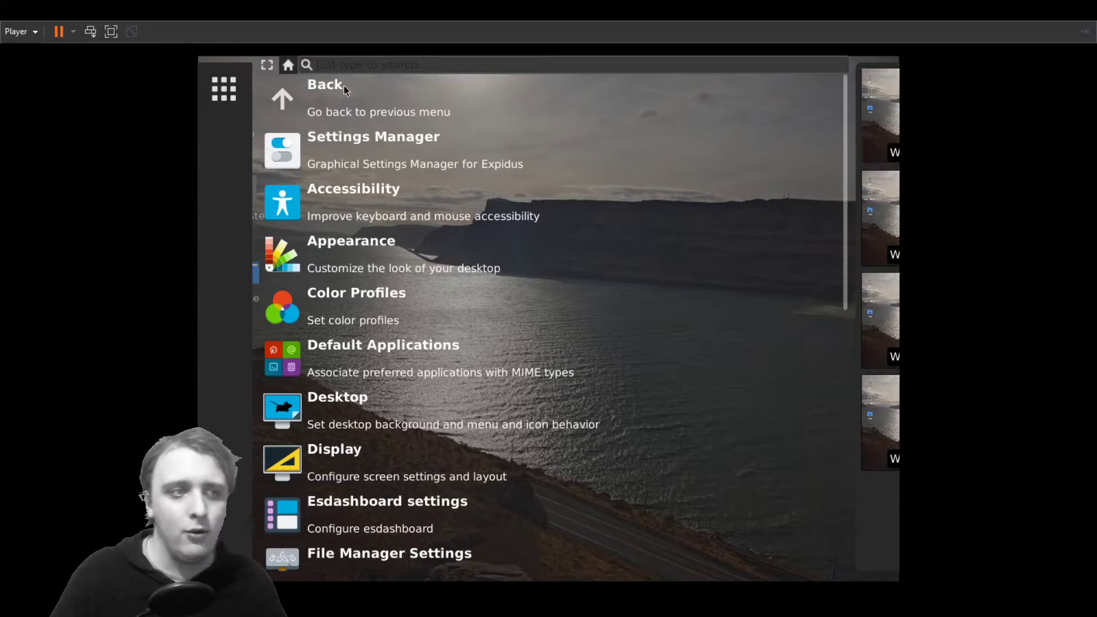
pyautogui.scroll(-5, 389, 146)
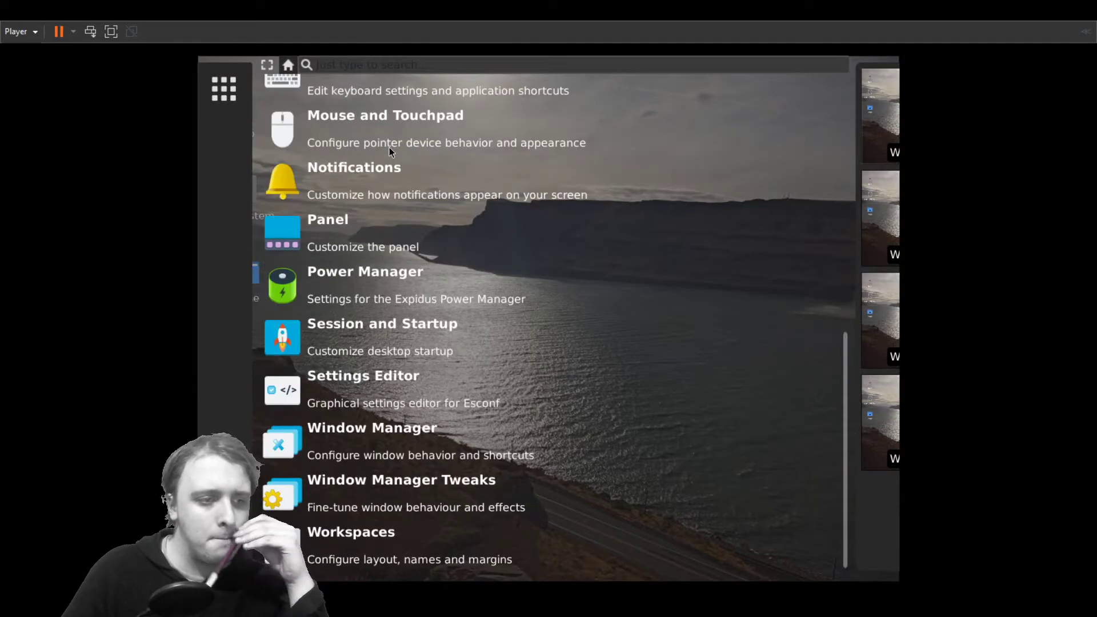
pyautogui.scroll(5, 390, 150)
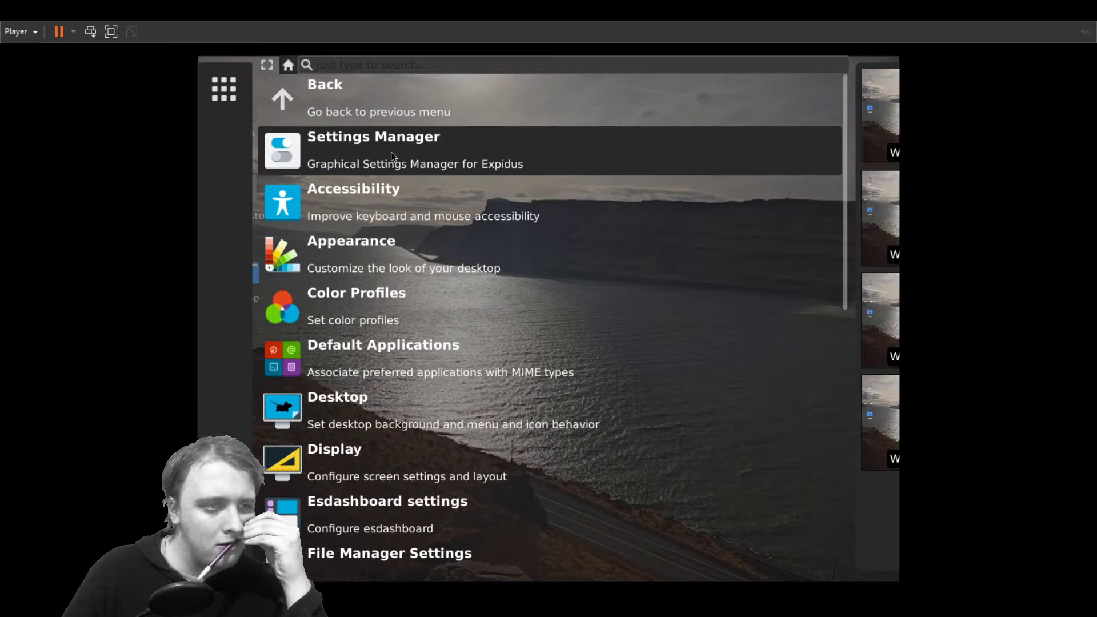
pyautogui.click(290, 102)
pyautogui.click(351, 156)
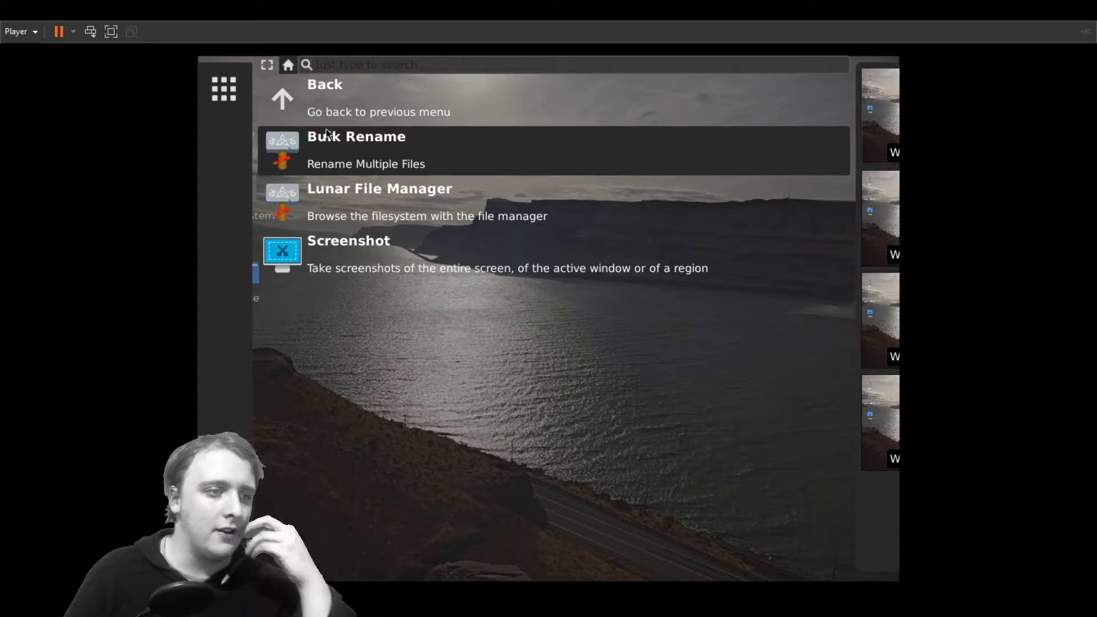
pyautogui.click(286, 100)
# - Review the full list of settings applications once more and leave the application launcher
pyautogui.click(286, 68)
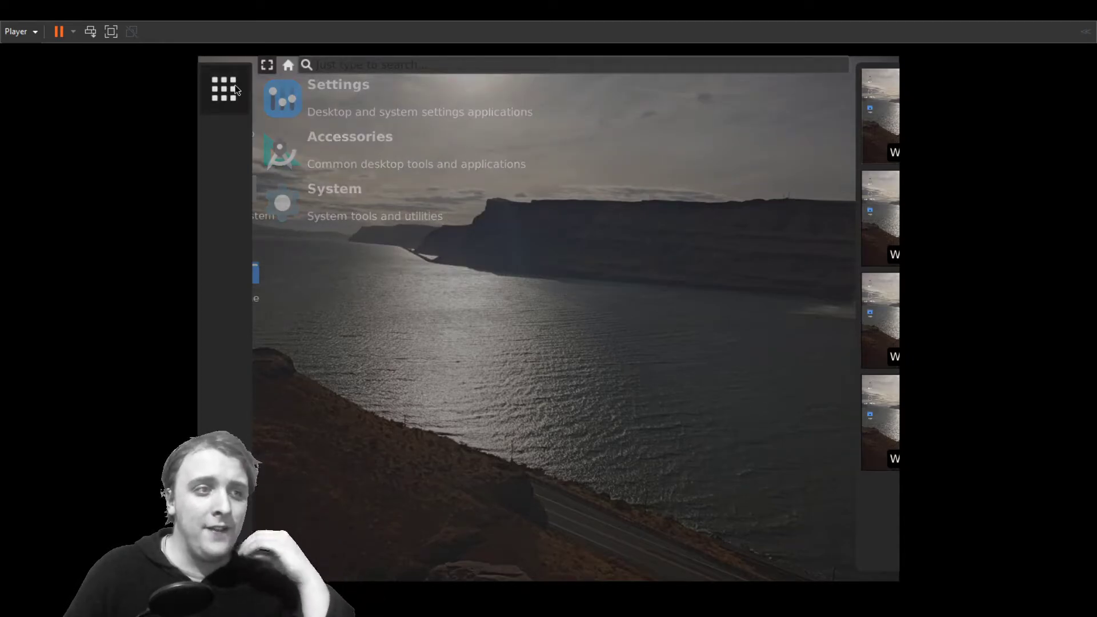
pyautogui.click(287, 68)
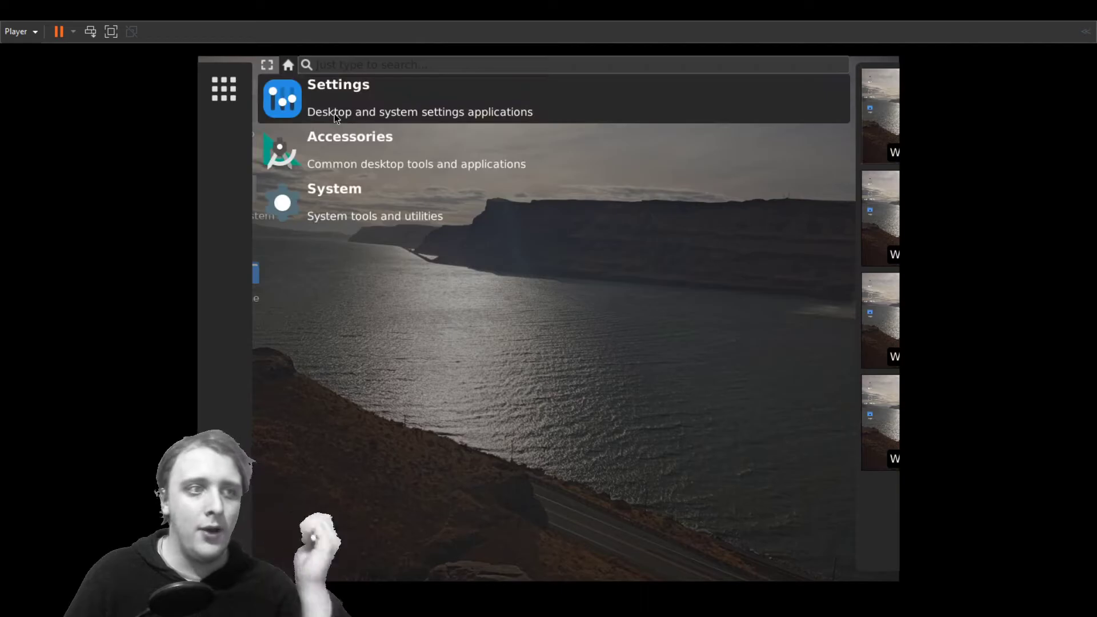
pyautogui.click(343, 117)
pyautogui.scroll(-3, 404, 220)
pyautogui.scroll(-5, 404, 219)
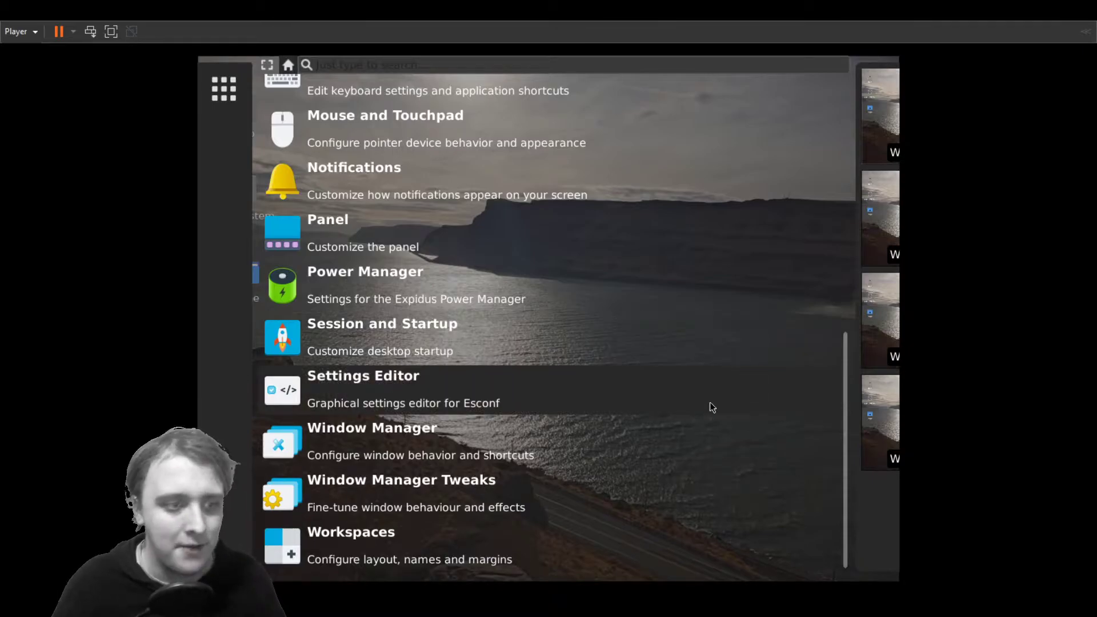
pyautogui.scroll(10, 700, 407)
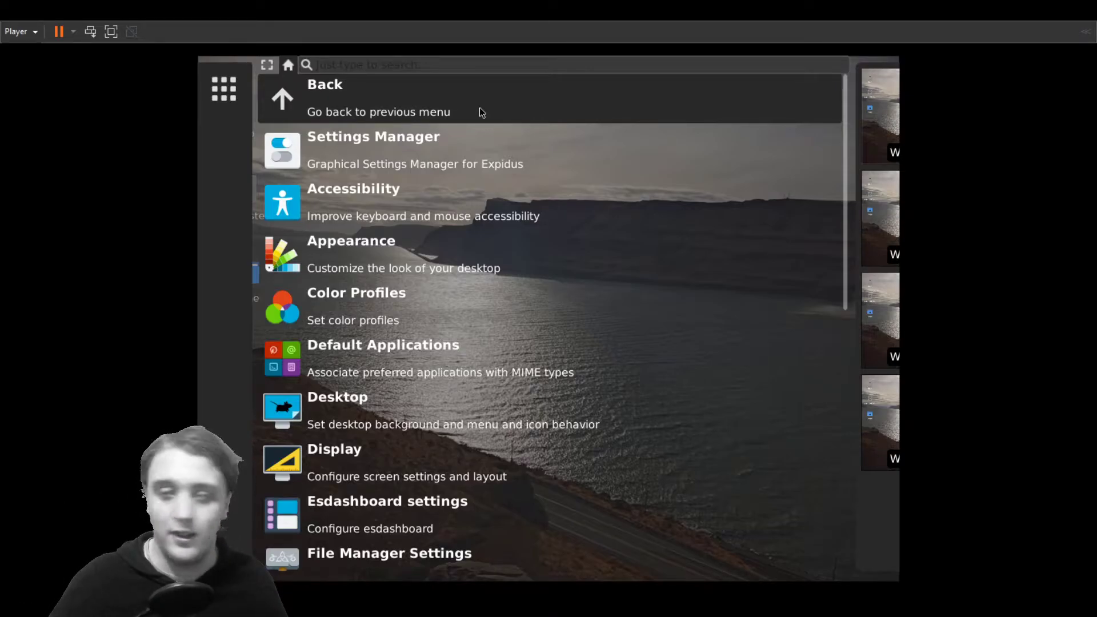
pyautogui.click(480, 110)
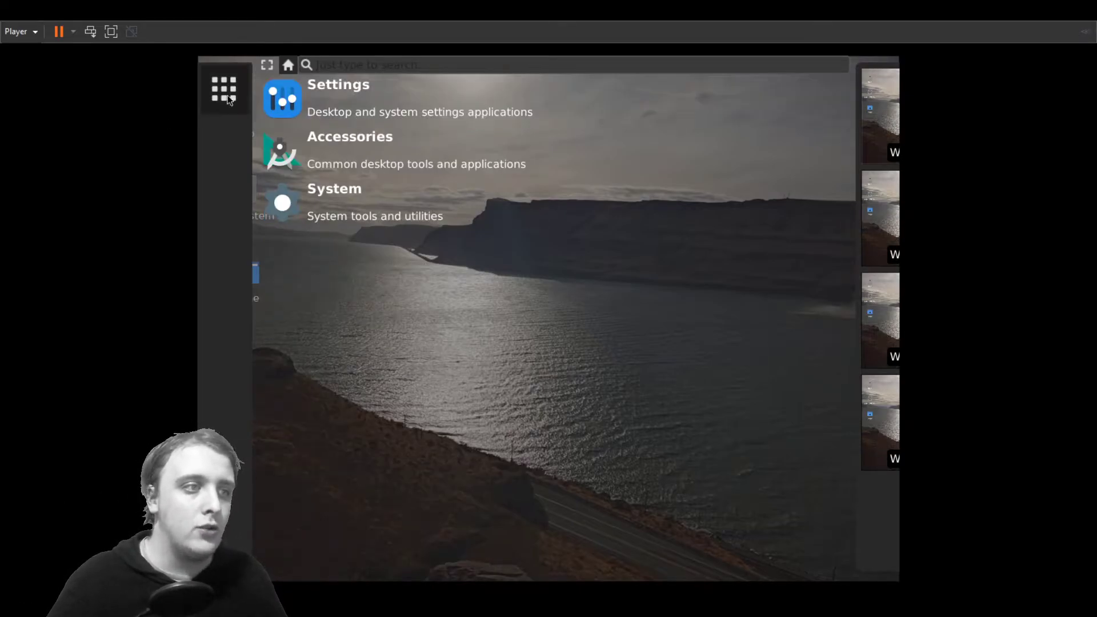
pyautogui.click(422, 301)
# - Try to launch the Terminal Emulator from the desktop's applications, check the custom application option and cancel both choosers
pyautogui.rightClick(381, 190)
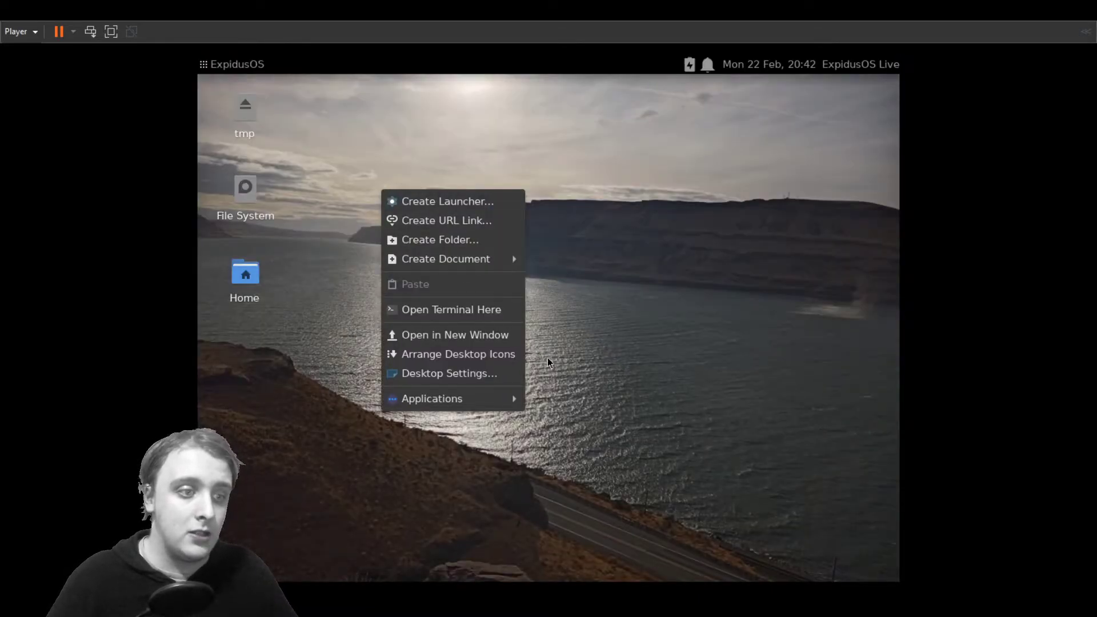
pyautogui.moveTo(486, 398)
pyautogui.click(578, 403)
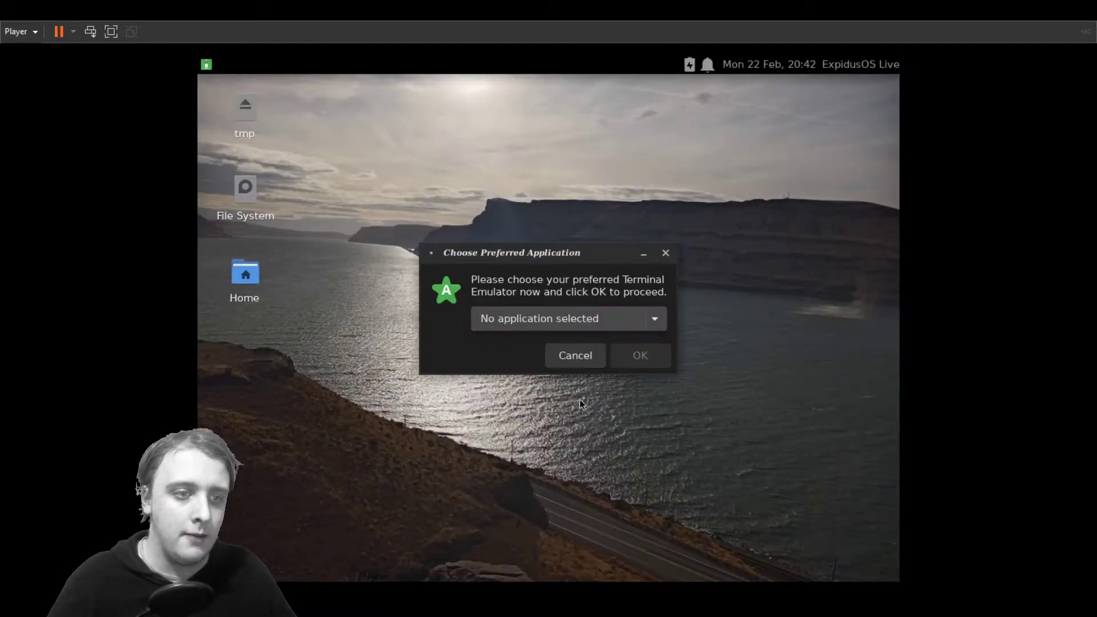
pyautogui.click(599, 322)
pyautogui.click(578, 343)
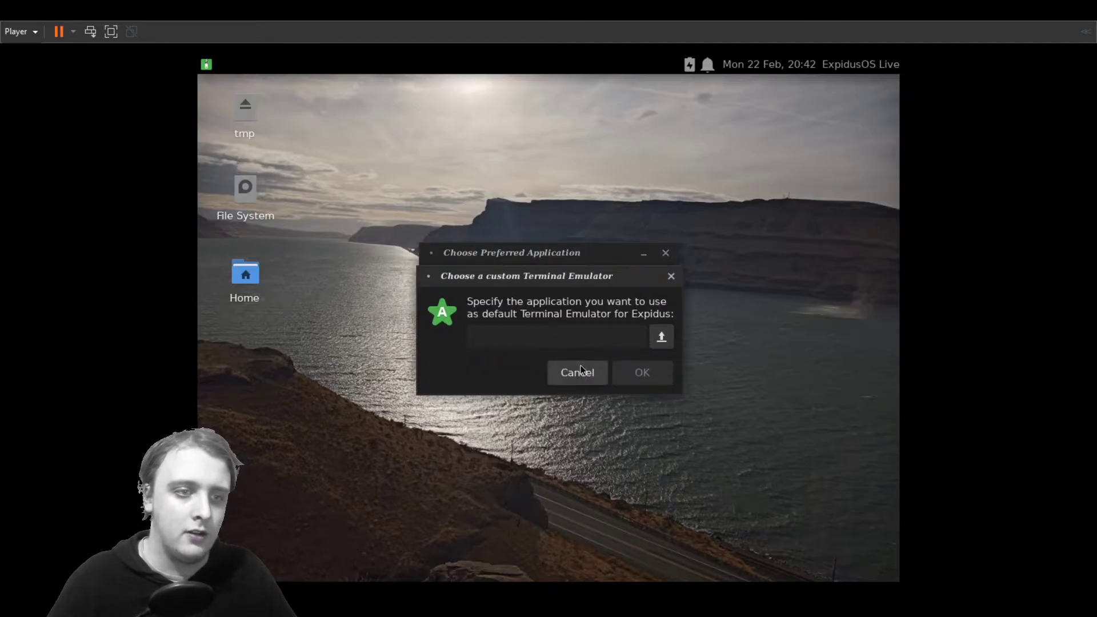
pyautogui.click(581, 372)
pyautogui.click(586, 356)
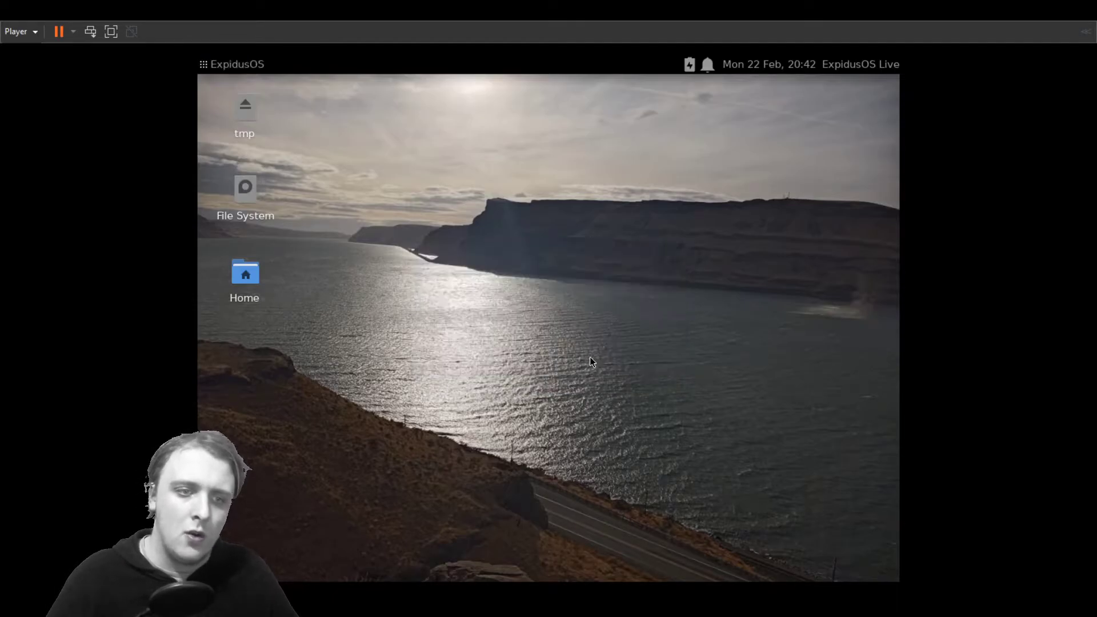
# - Try to launch the Web Browser from the desktop's applications, check the available choices and dismiss the preferred application chooser
pyautogui.rightClick(451, 278)
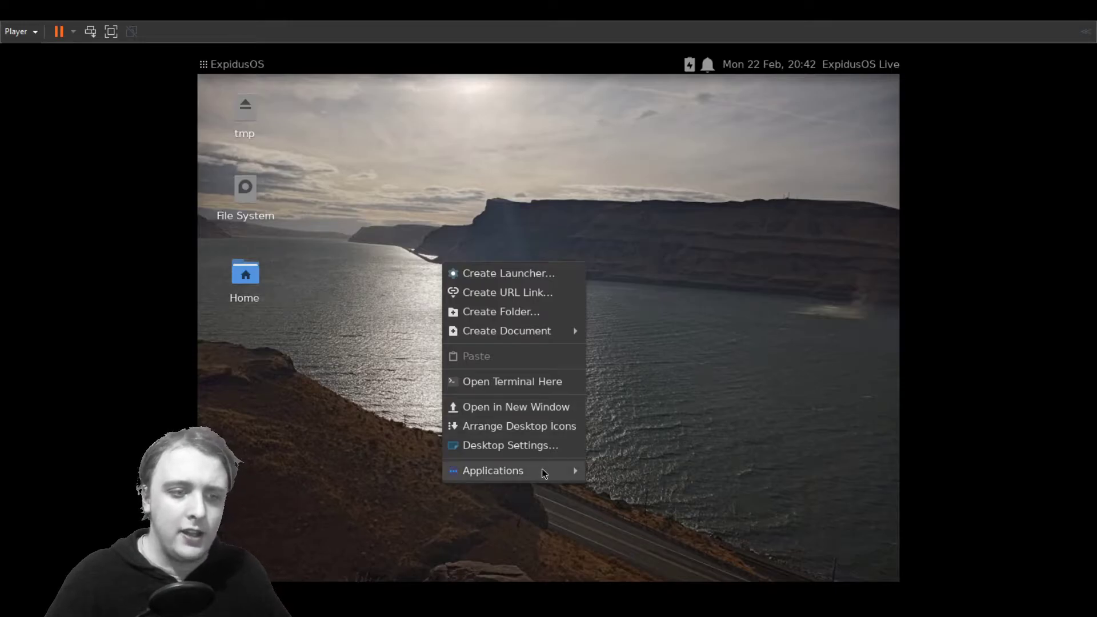
pyautogui.moveTo(544, 472)
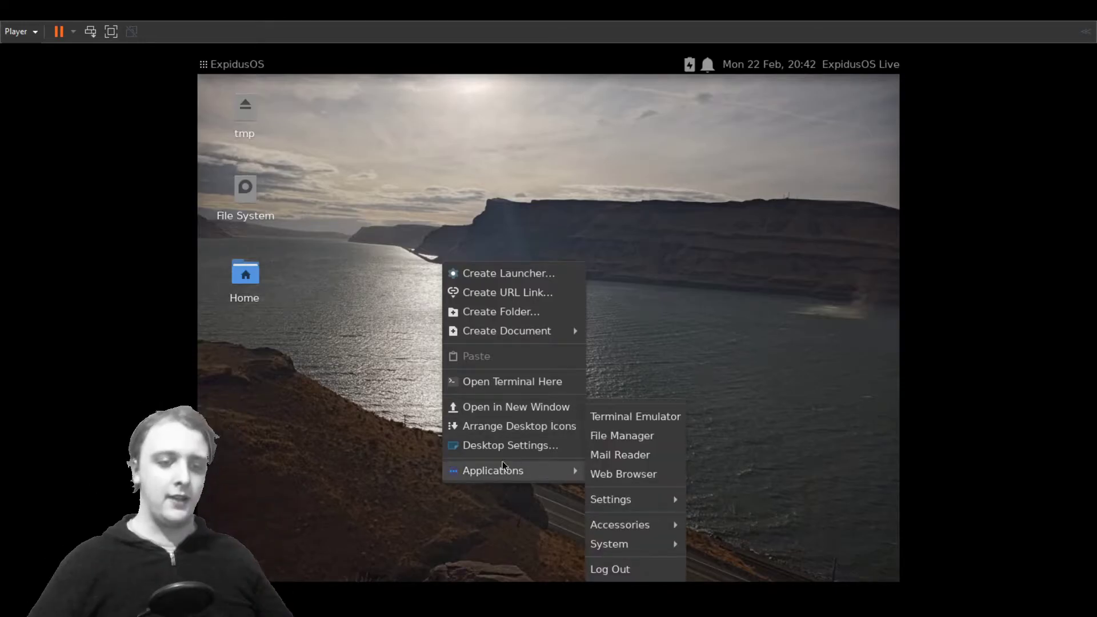
pyautogui.click(623, 474)
pyautogui.click(578, 320)
pyautogui.click(578, 362)
pyautogui.click(574, 361)
# - Look through the application categories and document creation options offered for the desktop
pyautogui.rightClick(542, 354)
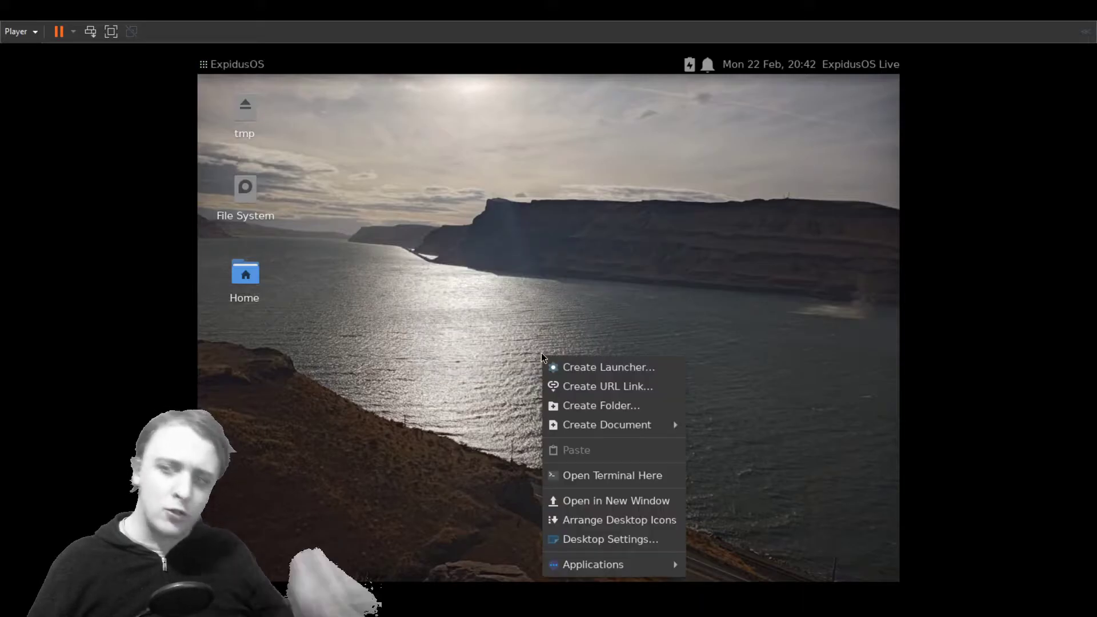
pyautogui.click(613, 578)
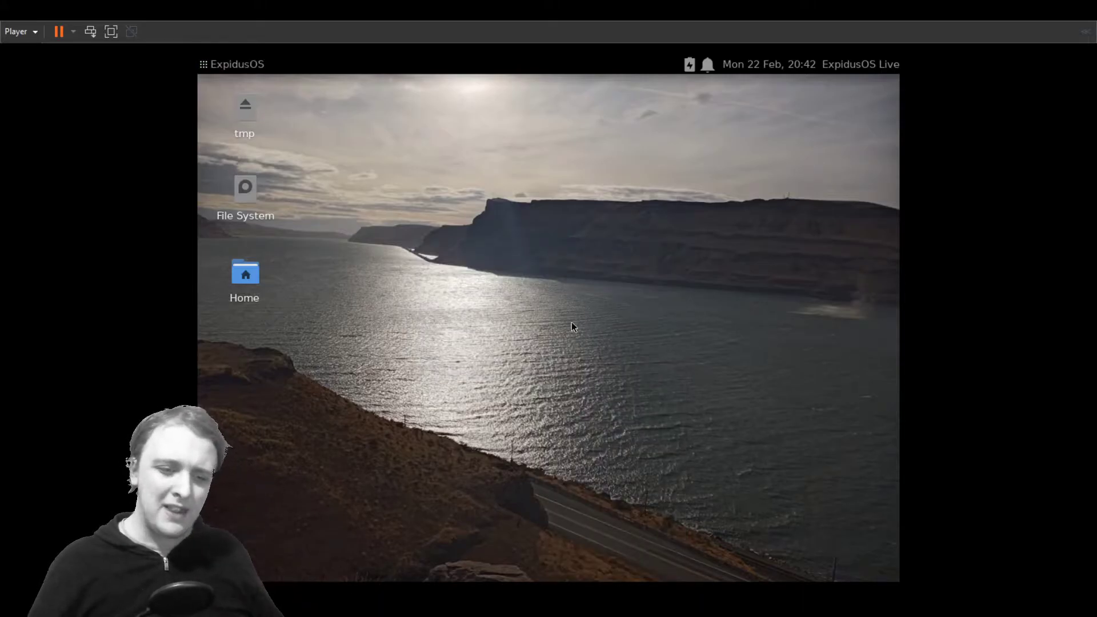
pyautogui.rightClick(556, 305)
pyautogui.moveTo(616, 511)
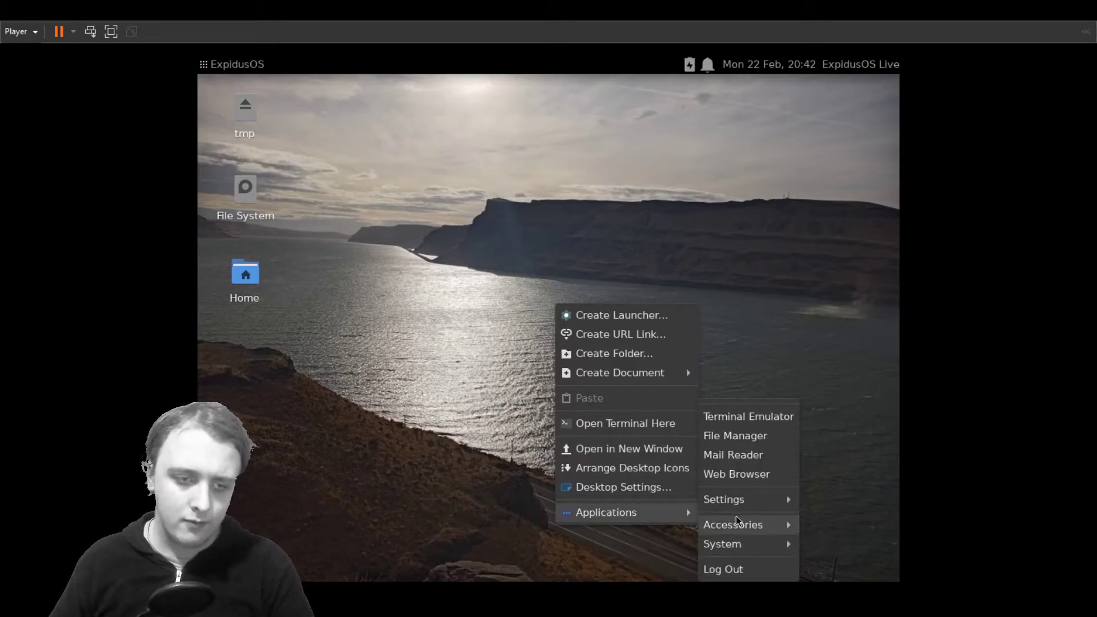
pyautogui.moveTo(741, 510)
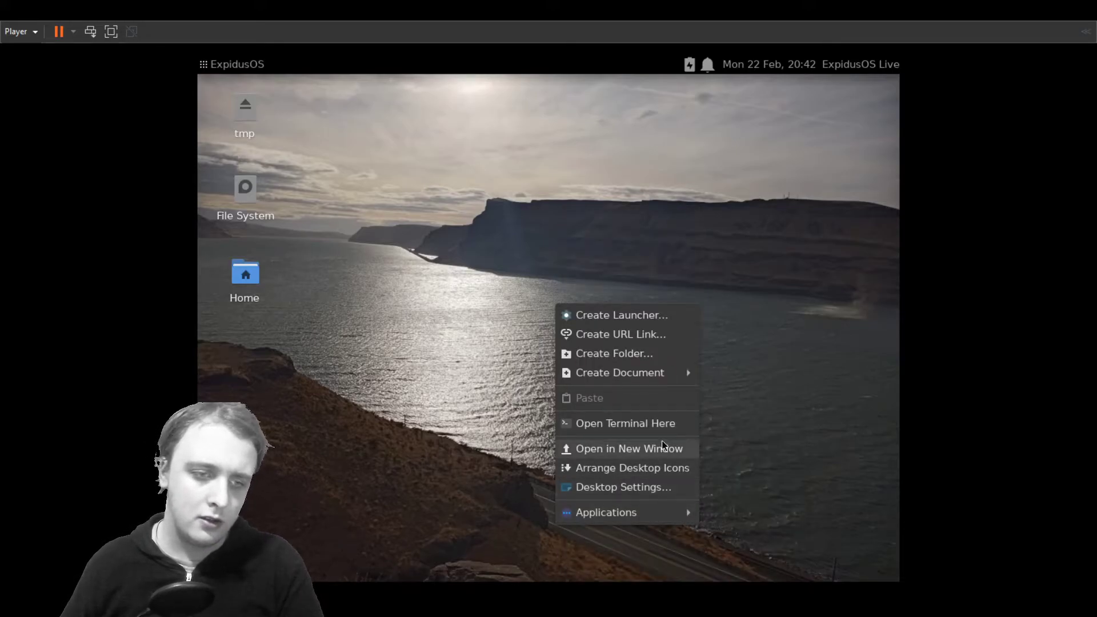
pyautogui.moveTo(657, 372)
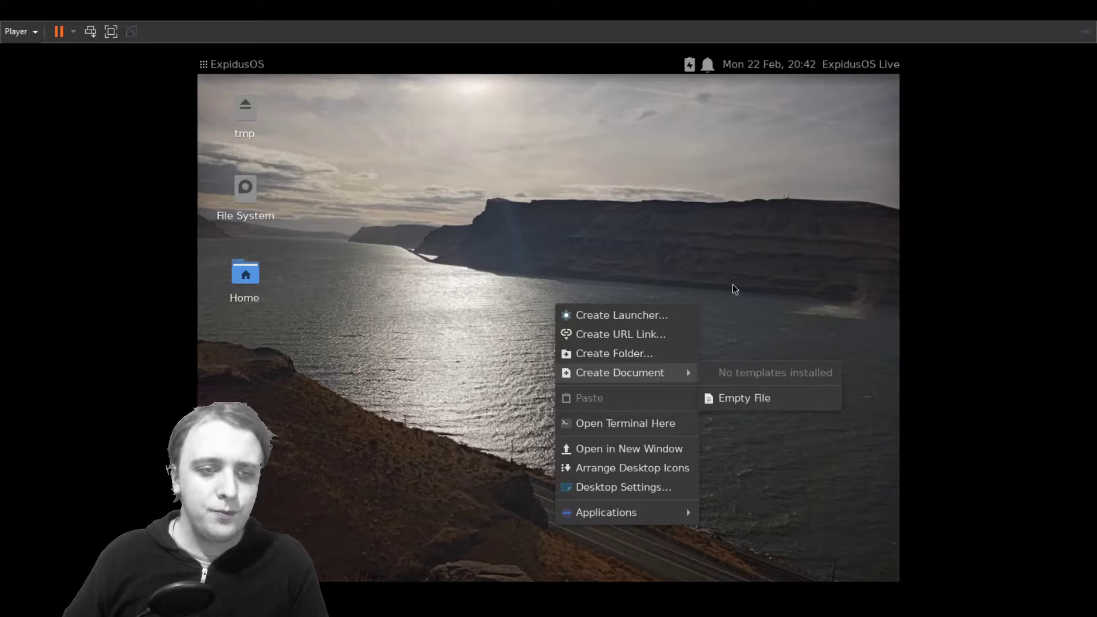
pyautogui.click(666, 334)
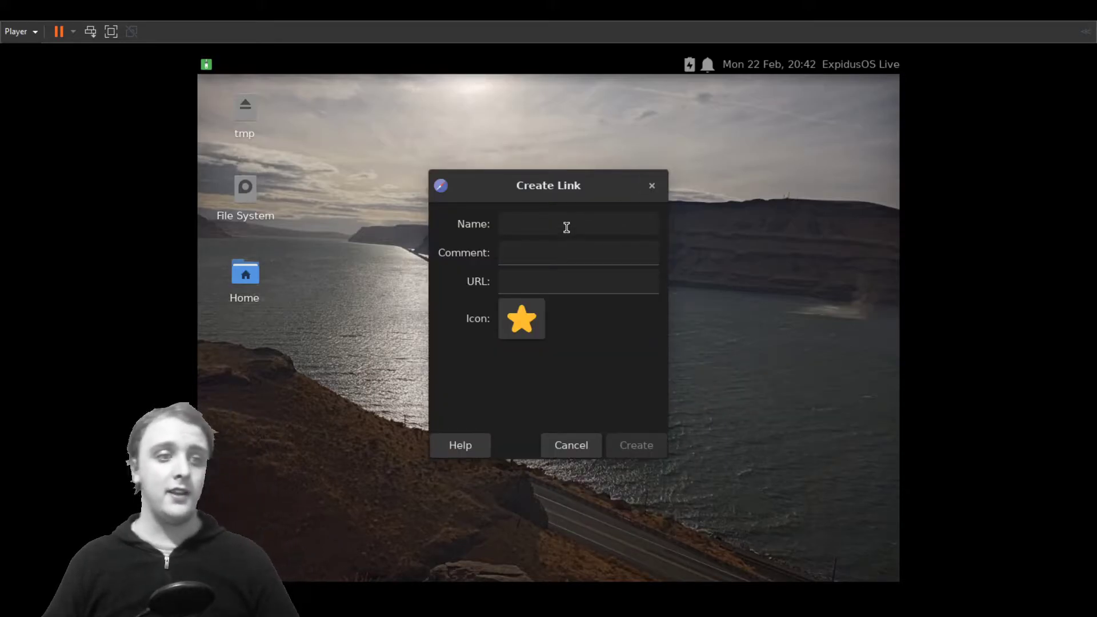
pyautogui.click(556, 283)
pyautogui.write('h')
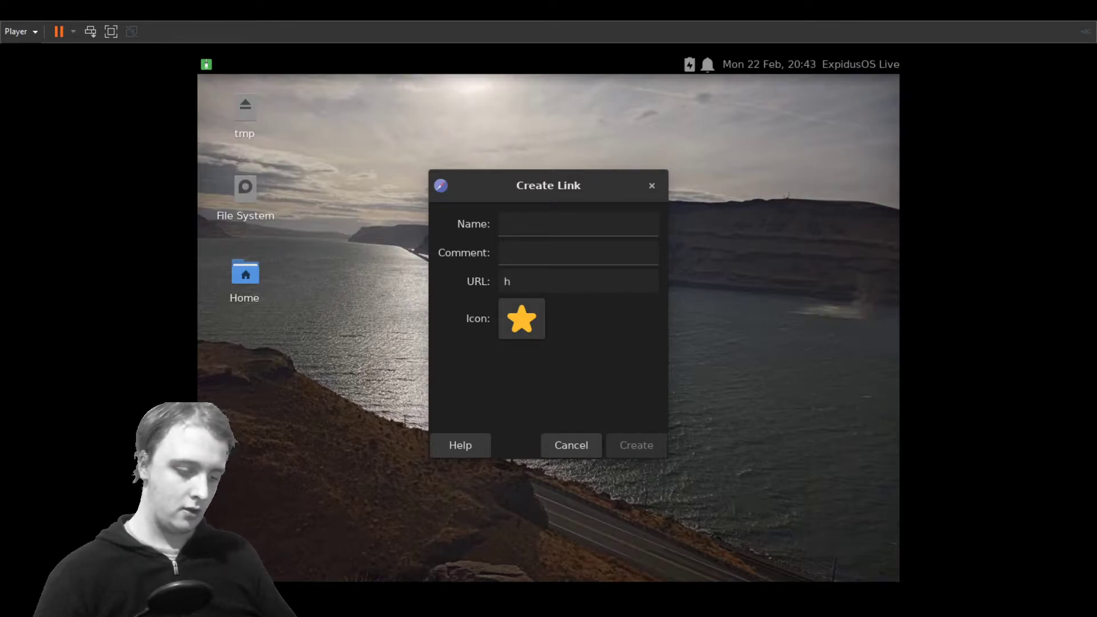
pyautogui.write('ttp')
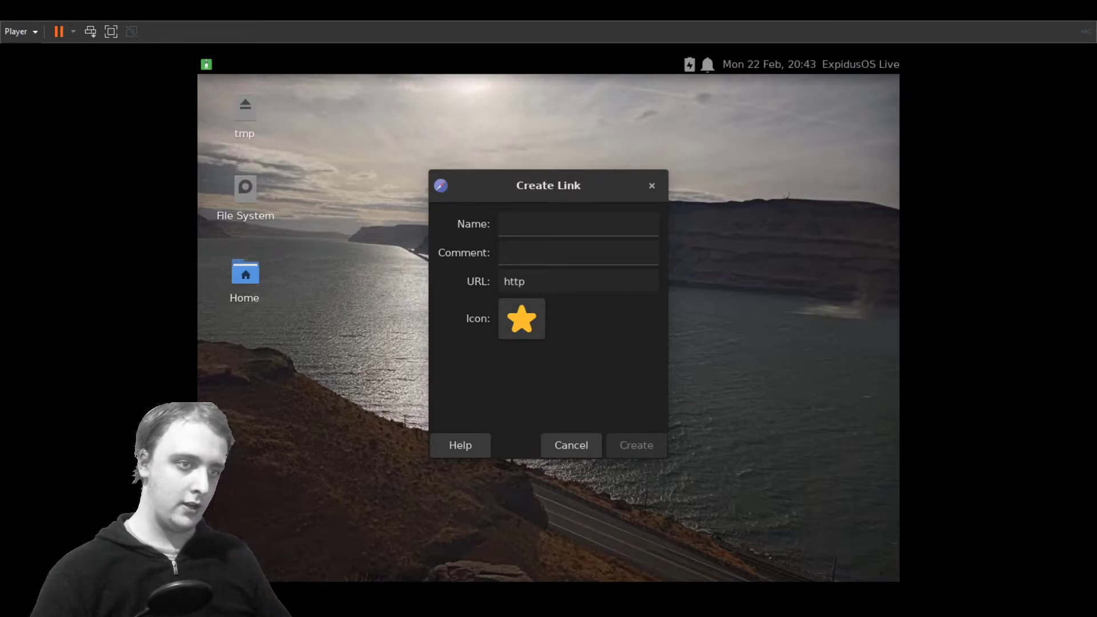
pyautogui.write('s://gpp')
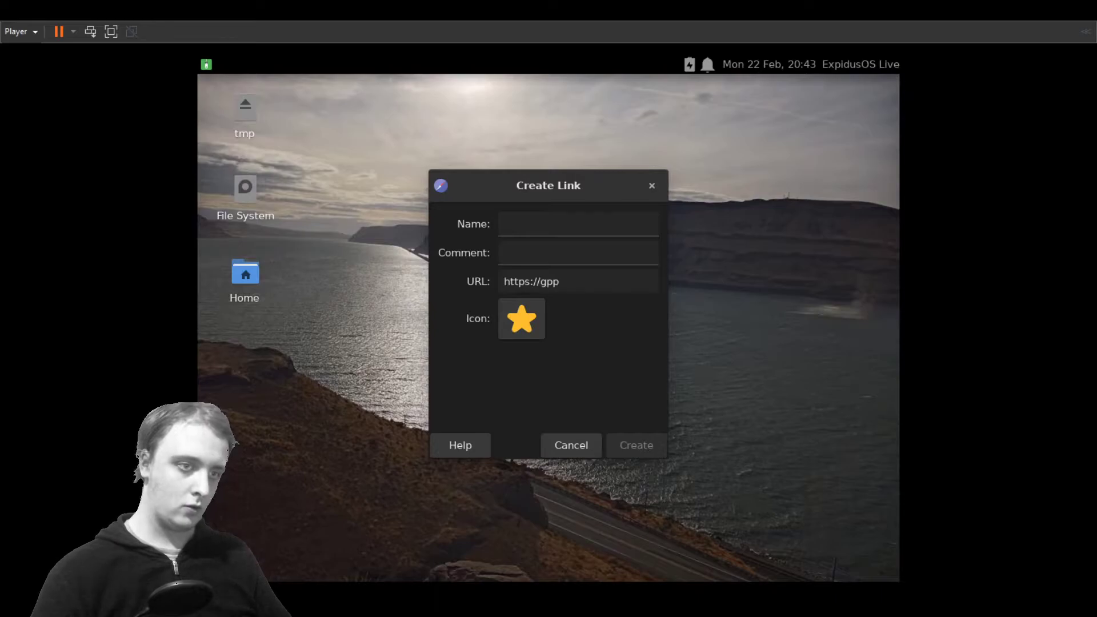
pyautogui.press('BackSpace')
pyautogui.press('BackSpace')
pyautogui.write('ooog')
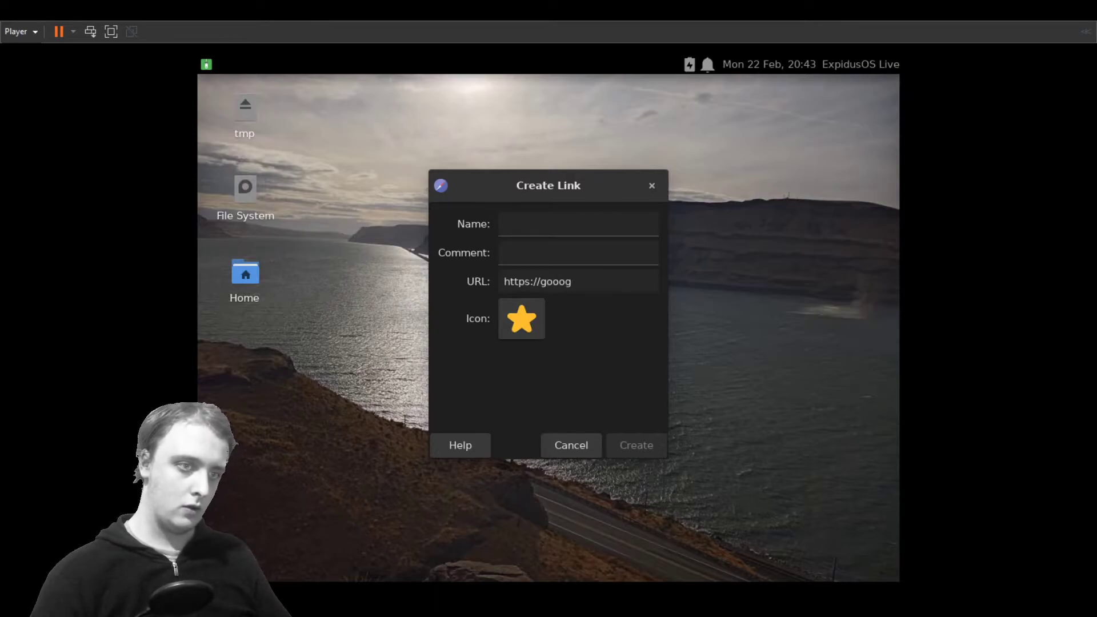
pyautogui.write('le.co,')
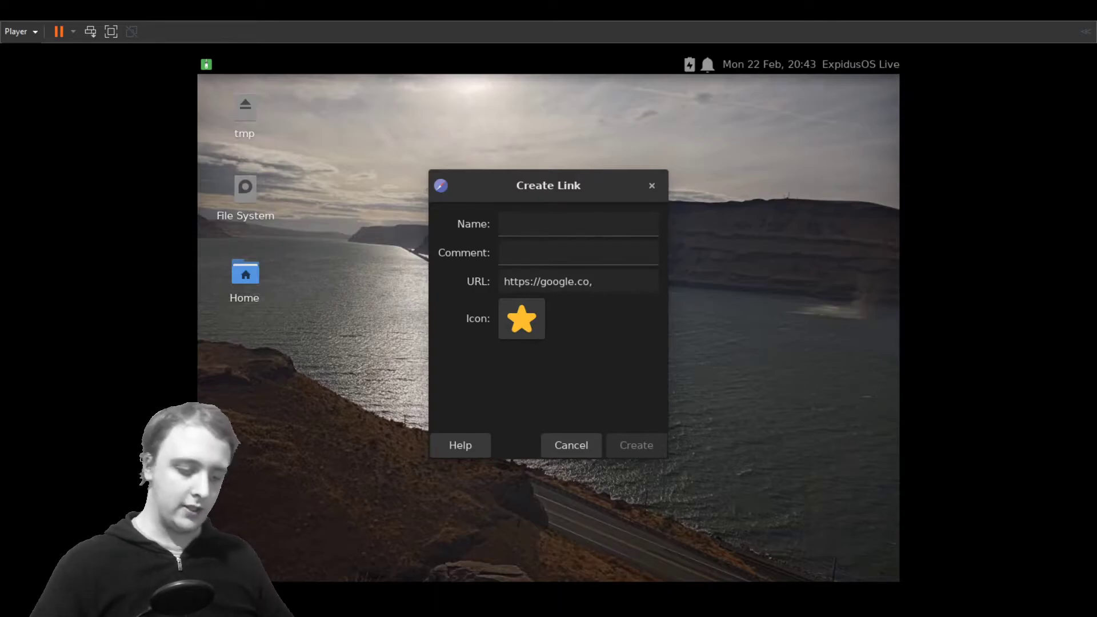
pyautogui.press('BackSpace')
pyautogui.write('m')
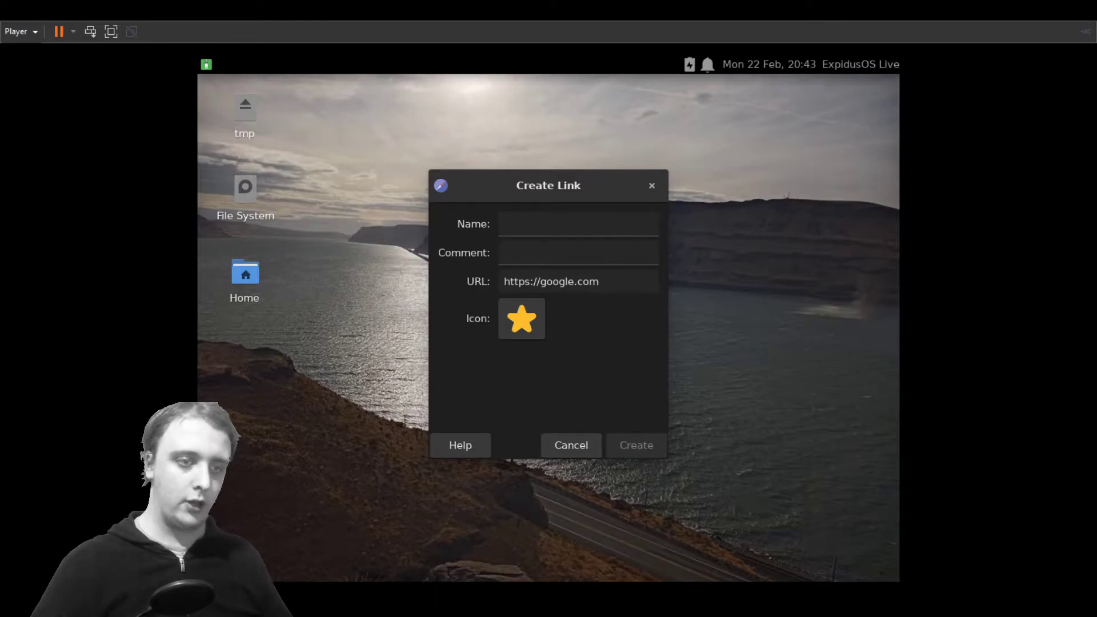
# - Name the link 1, add the comment 12 and create it on the desktop
pyautogui.click(552, 228)
pyautogui.write('1')
pyautogui.click(549, 253)
pyautogui.write('12')
pyautogui.click(635, 445)
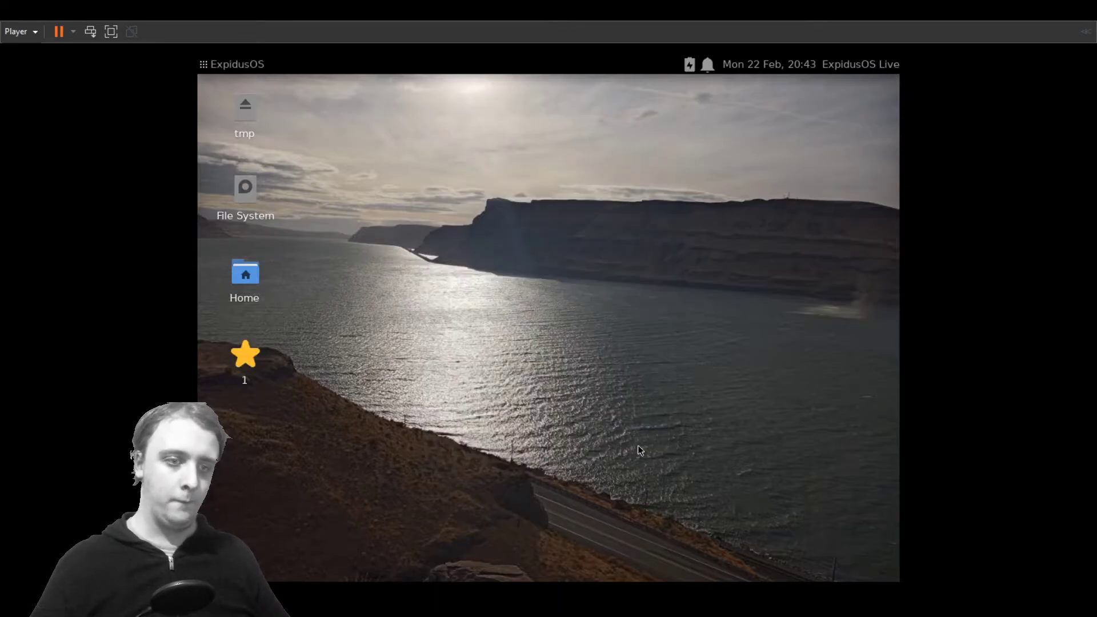
# - Try to open link 1 on the desktop, check the web browser choices and dismiss the preferred application chooser
pyautogui.doubleClick(255, 353)
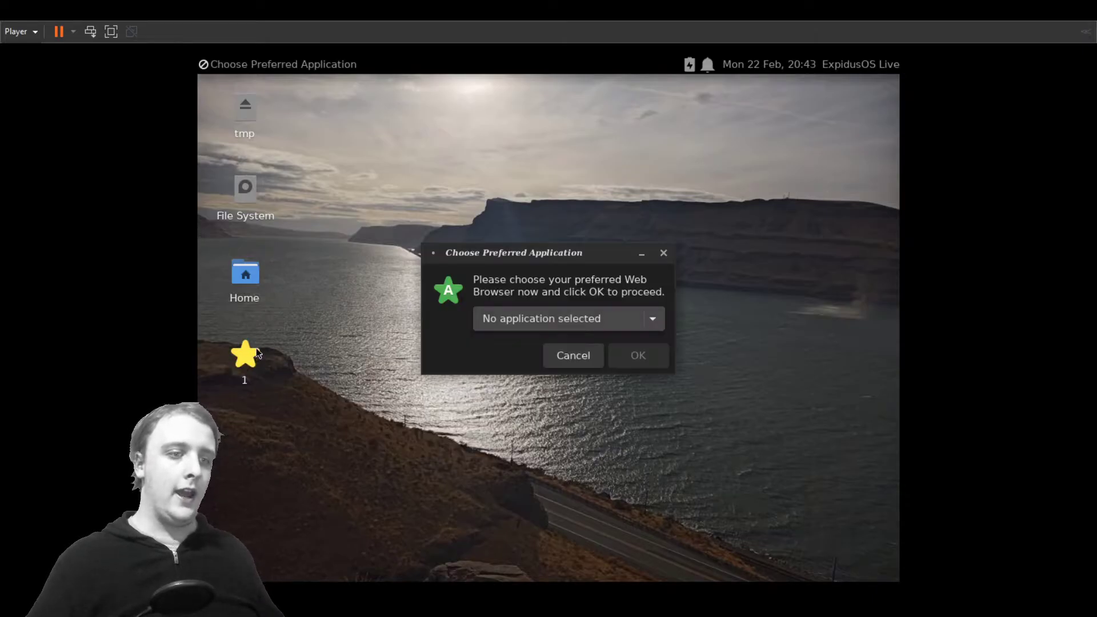
pyautogui.click(656, 319)
pyautogui.click(663, 255)
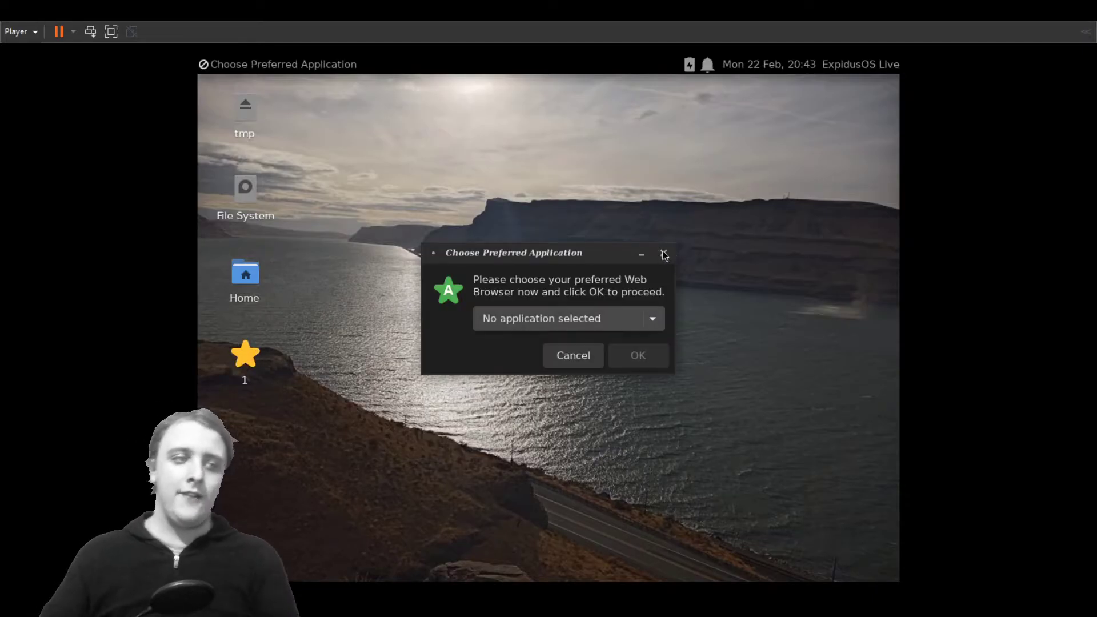
pyautogui.click(663, 255)
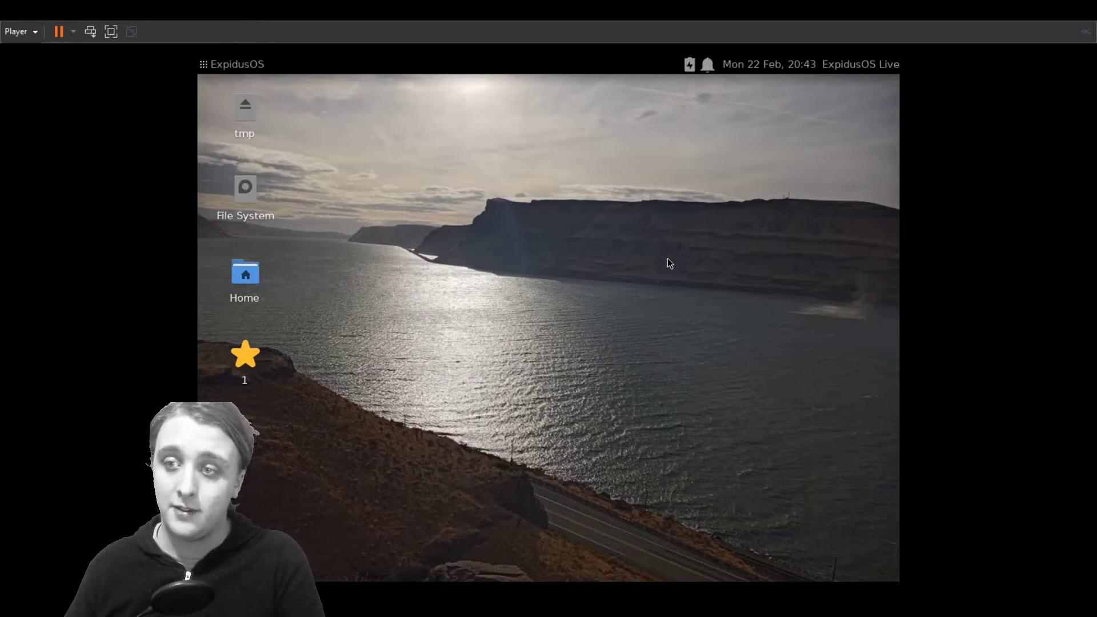
# - Check which document templates the desktop offers for a new document, without creating one
pyautogui.rightClick(667, 258)
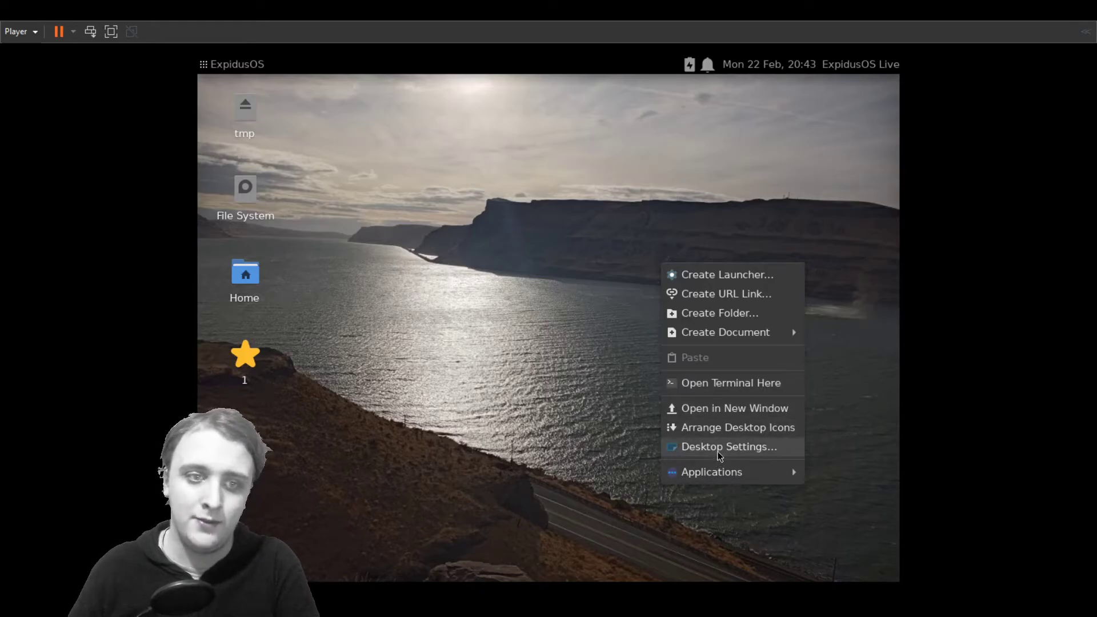
pyautogui.moveTo(749, 338)
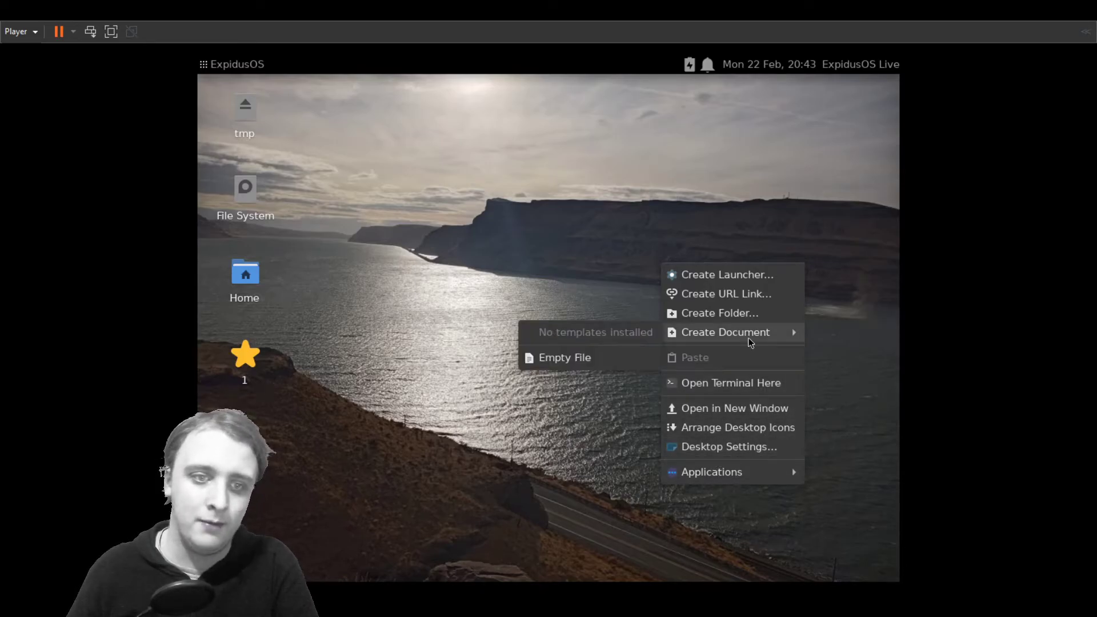
pyautogui.click(602, 286)
# - Open the Home folder in the file manager, view the File System and Desktop locations and return to the home folder
pyautogui.doubleClick(245, 273)
pyautogui.click(258, 228)
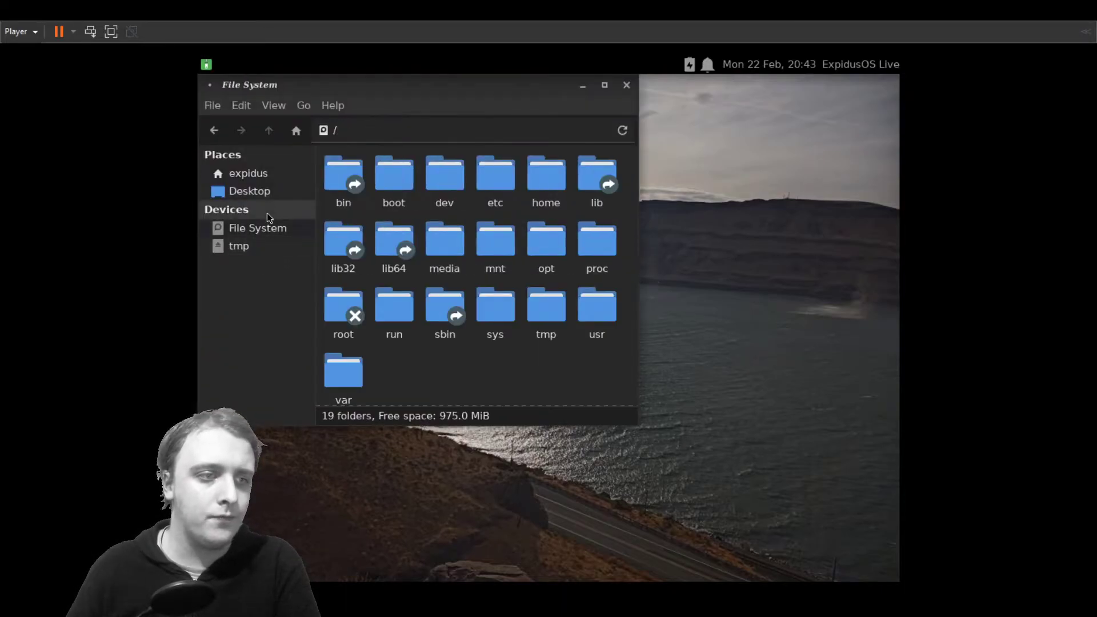
pyautogui.click(249, 190)
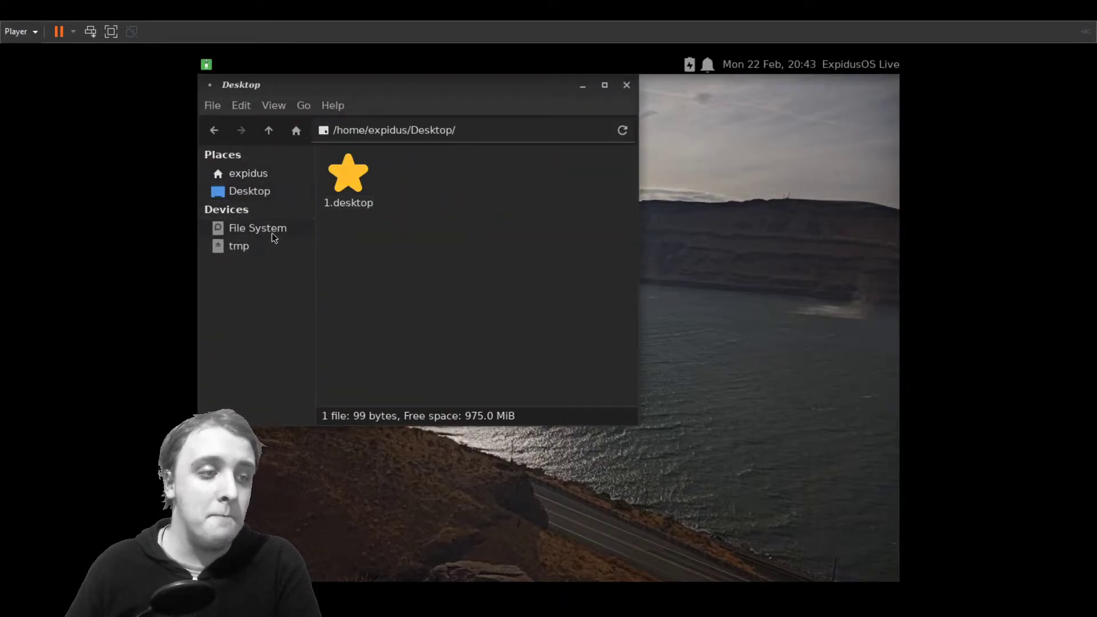
pyautogui.click(258, 228)
pyautogui.click(248, 173)
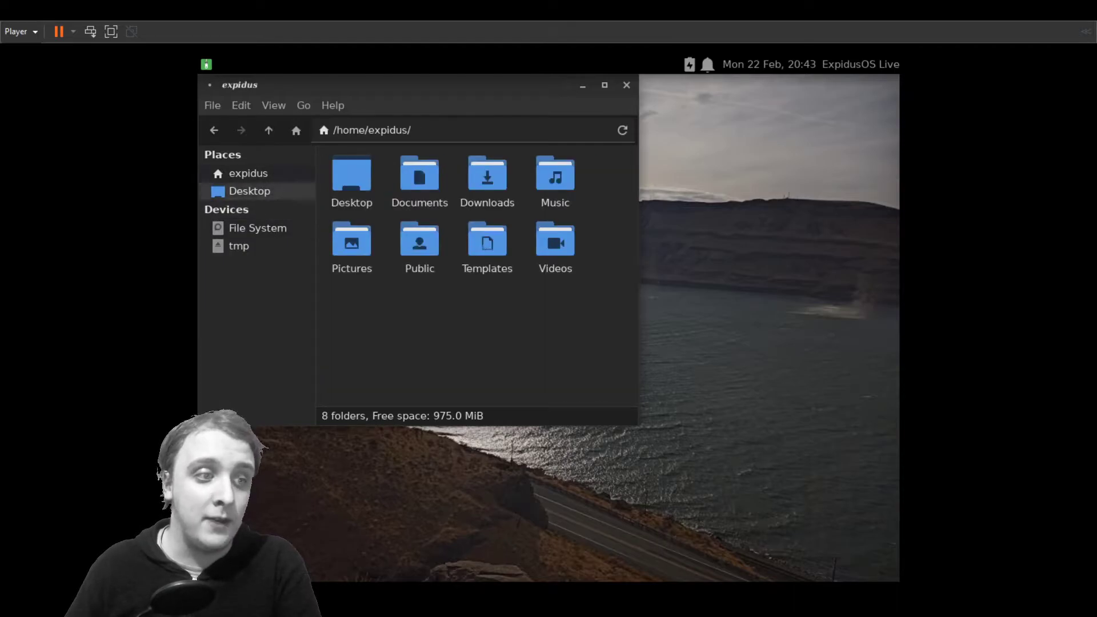
# - Check the contents of the Templates, Desktop, Videos and Documents folders and return to the home folder
pyautogui.doubleClick(487, 243)
pyautogui.click(250, 191)
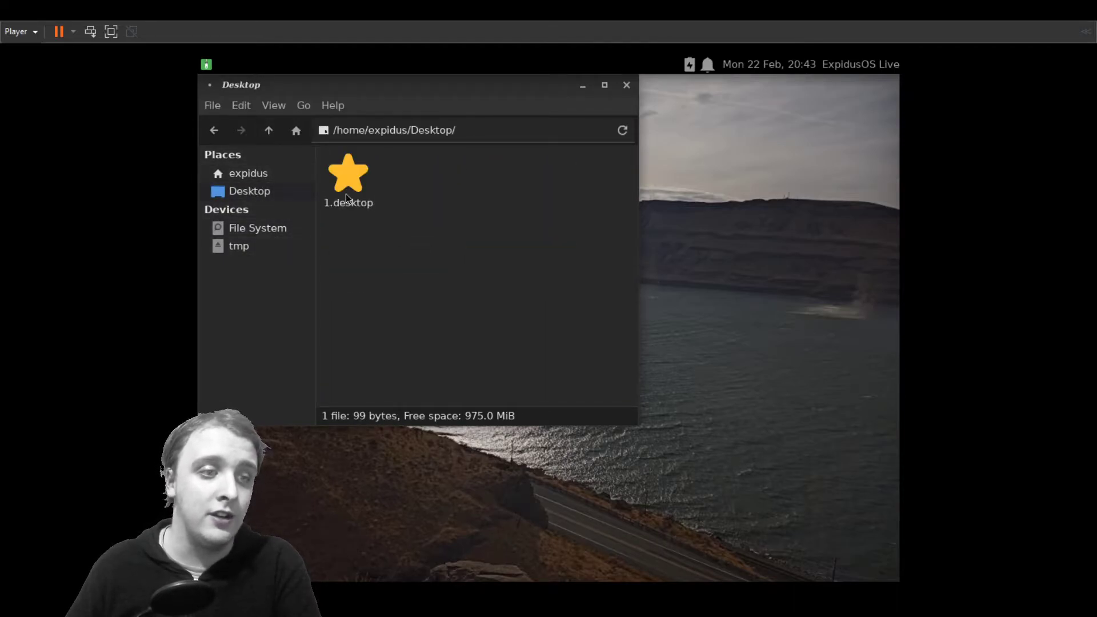
pyautogui.click(281, 173)
pyautogui.doubleClick(555, 241)
pyautogui.click(278, 176)
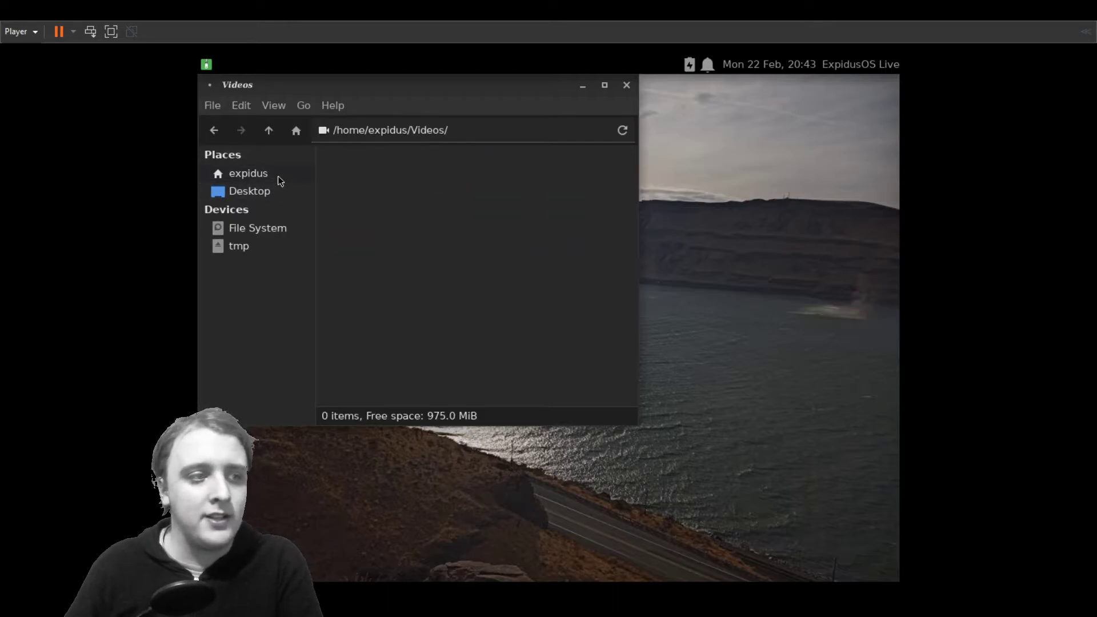
pyautogui.doubleClick(420, 174)
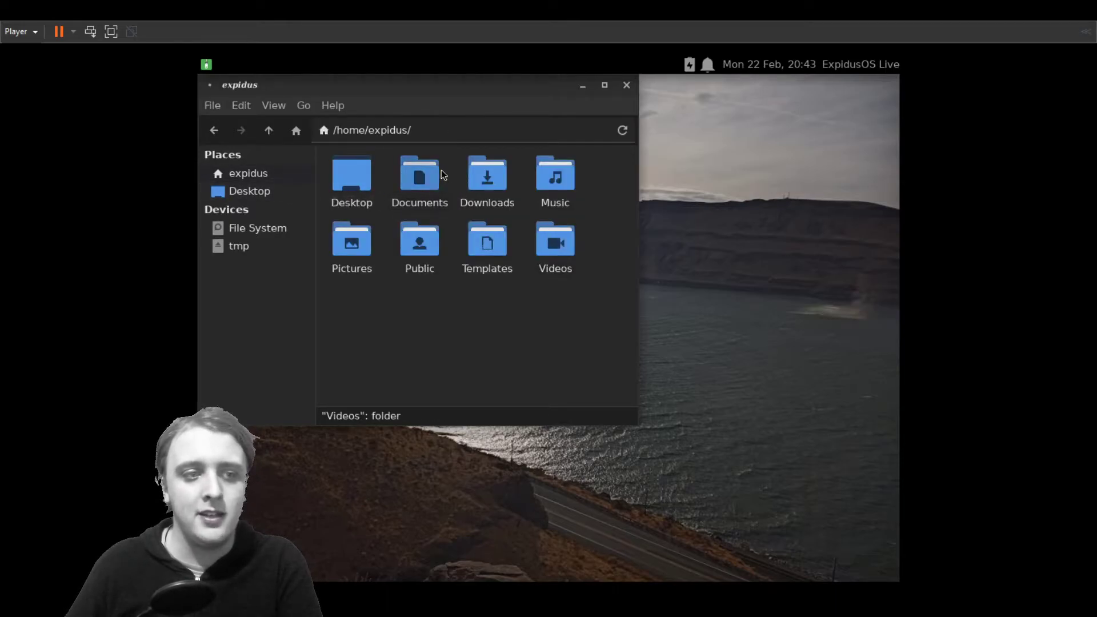
pyautogui.click(252, 171)
# - Examine the boot folder in the File System root and return to the root
pyautogui.click(257, 228)
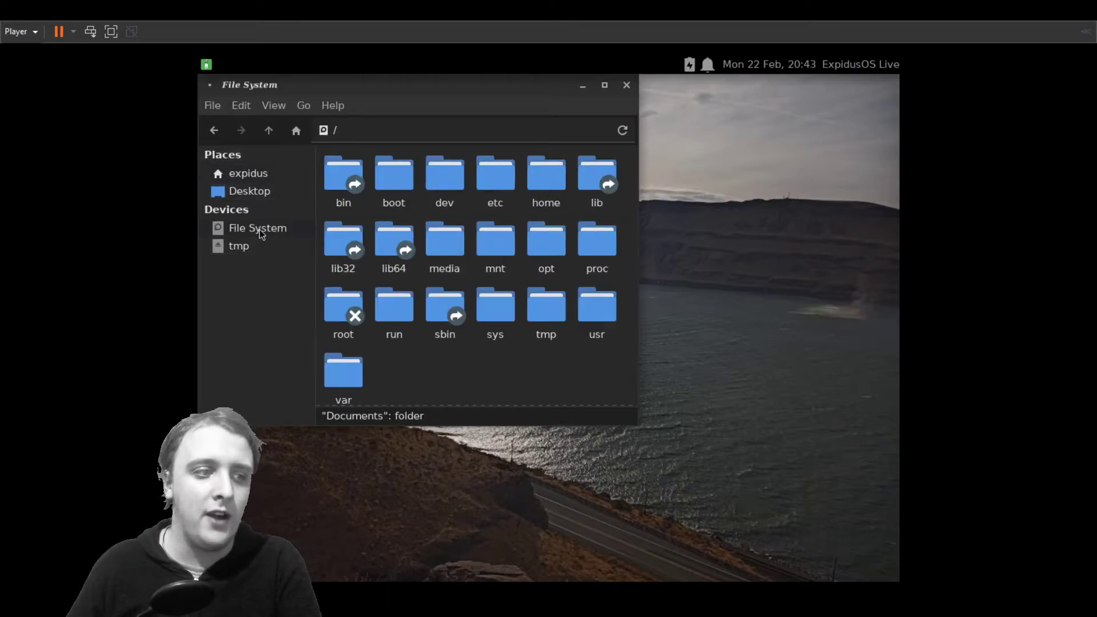
pyautogui.doubleClick(394, 174)
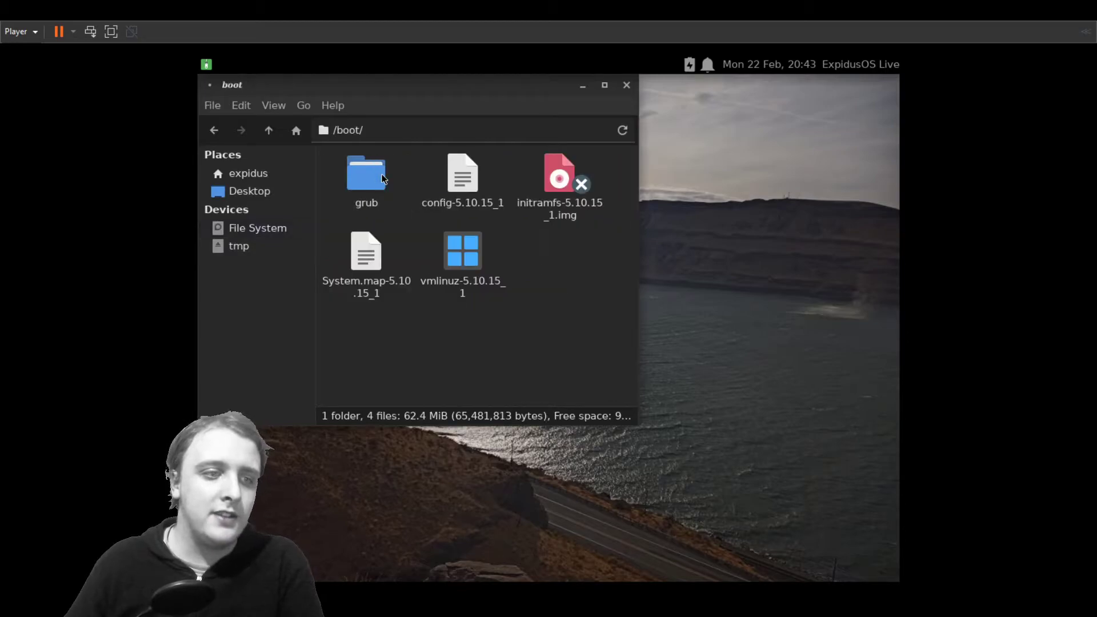
pyautogui.click(242, 228)
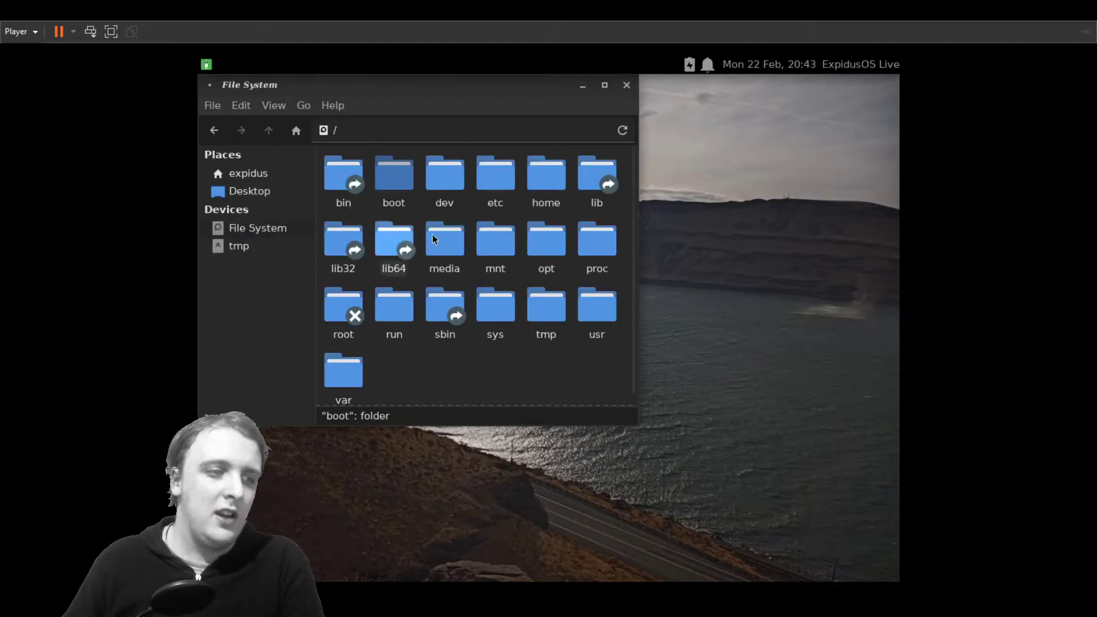
# - Check which applications can open the agent socket file in the tmp device's ssh folder, and return to the File System root
pyautogui.click(235, 246)
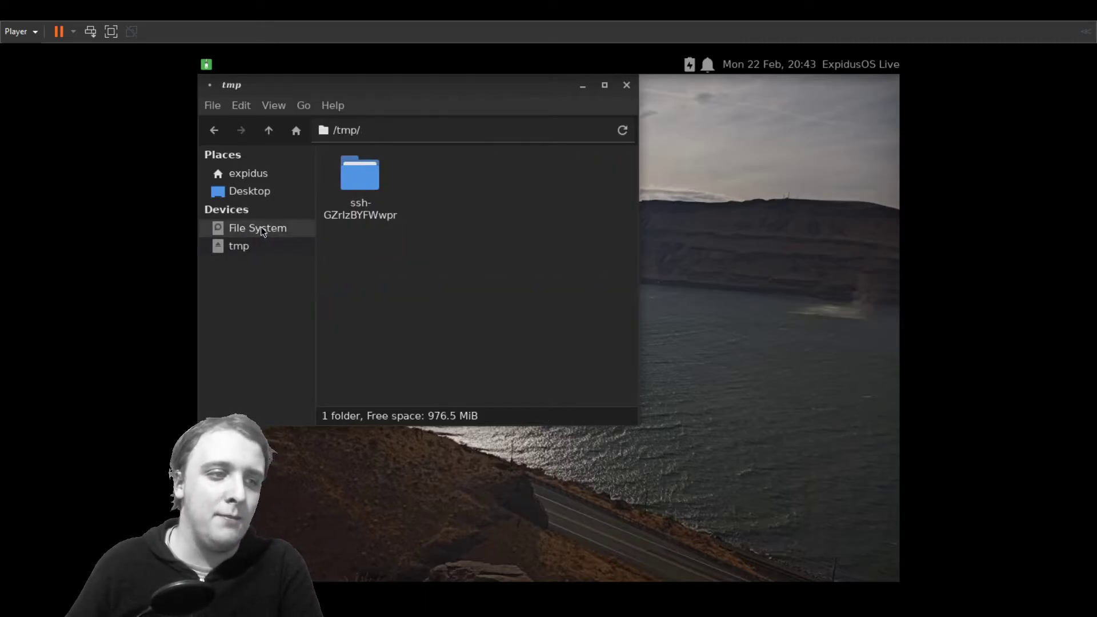
pyautogui.doubleClick(357, 200)
pyautogui.doubleClick(357, 199)
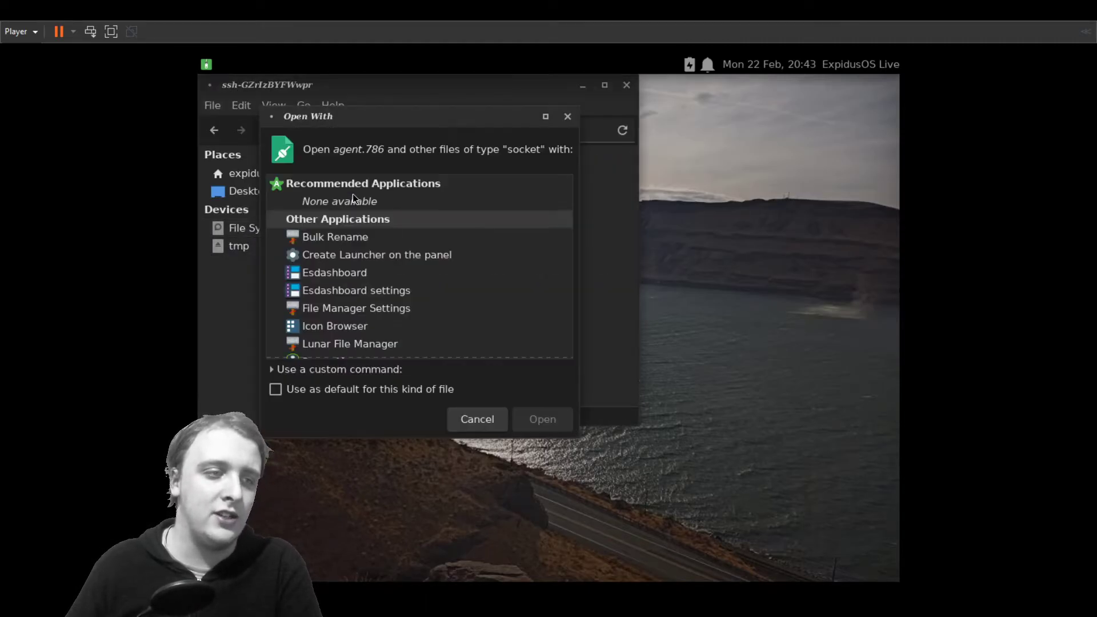
pyautogui.scroll(-1, 477, 240)
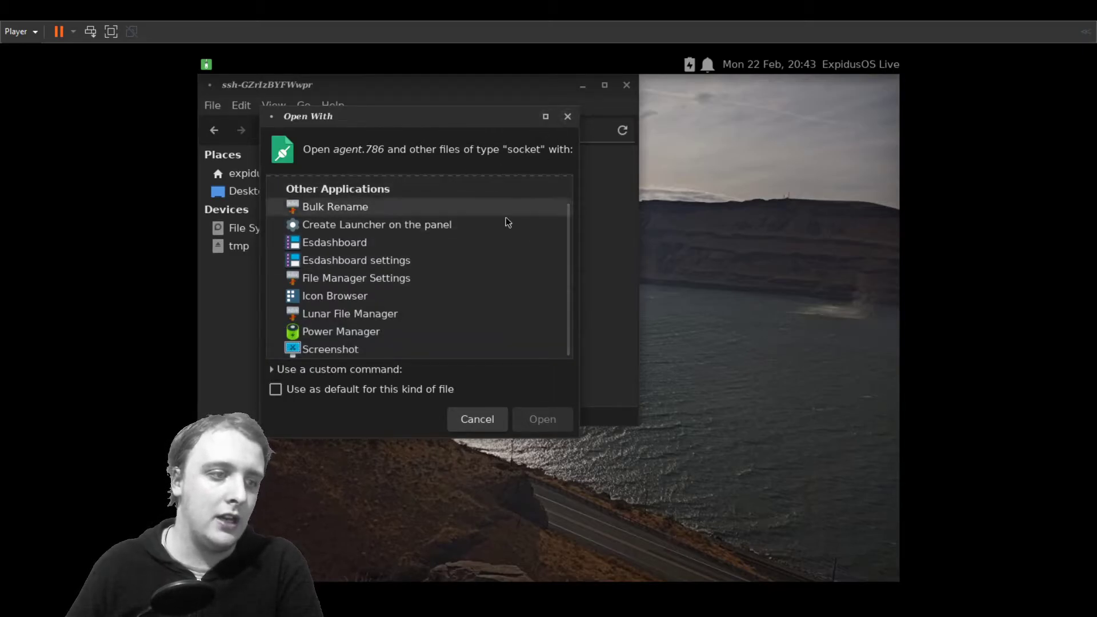
pyautogui.scroll(1, 514, 254)
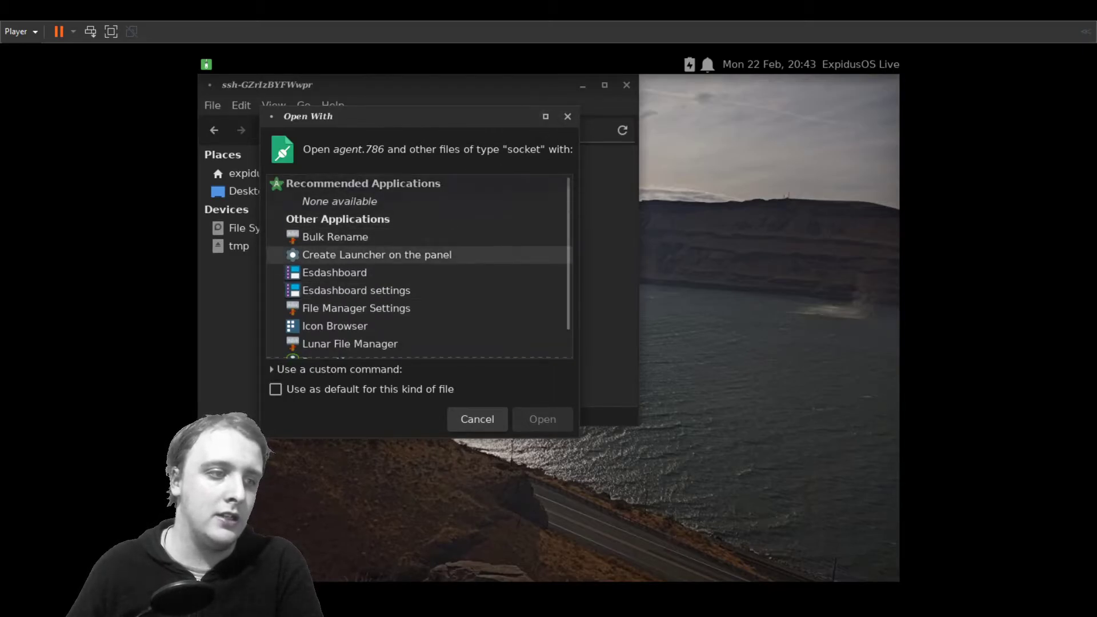
pyautogui.click(567, 116)
pyautogui.click(272, 228)
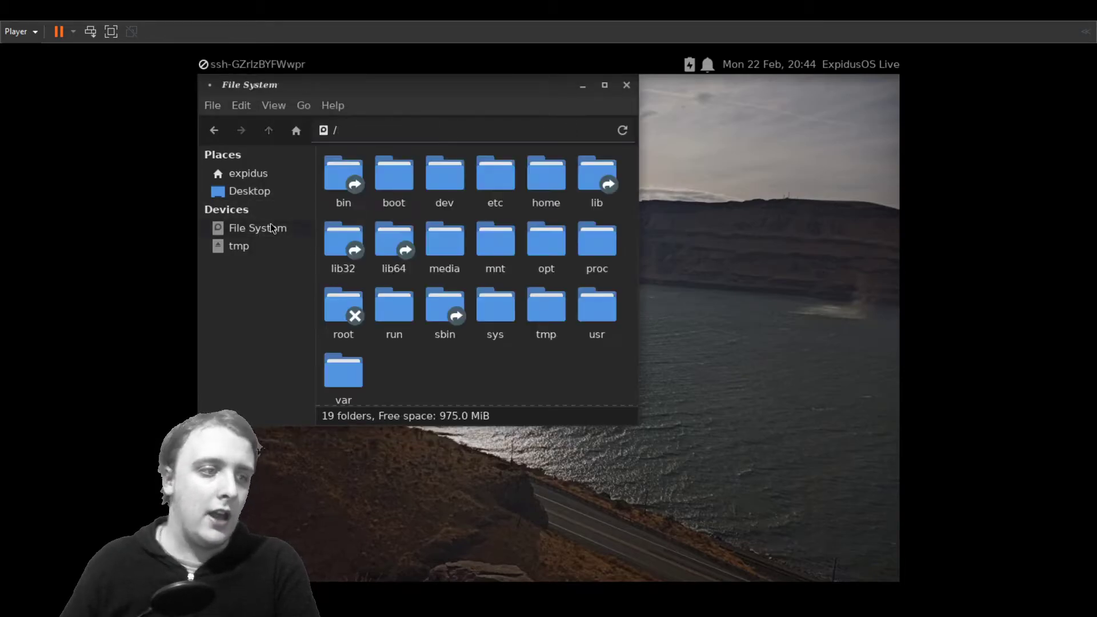
# - Create an empty file named test.sh in the Desktop folder
pyautogui.click(268, 193)
pyautogui.rightClick(420, 215)
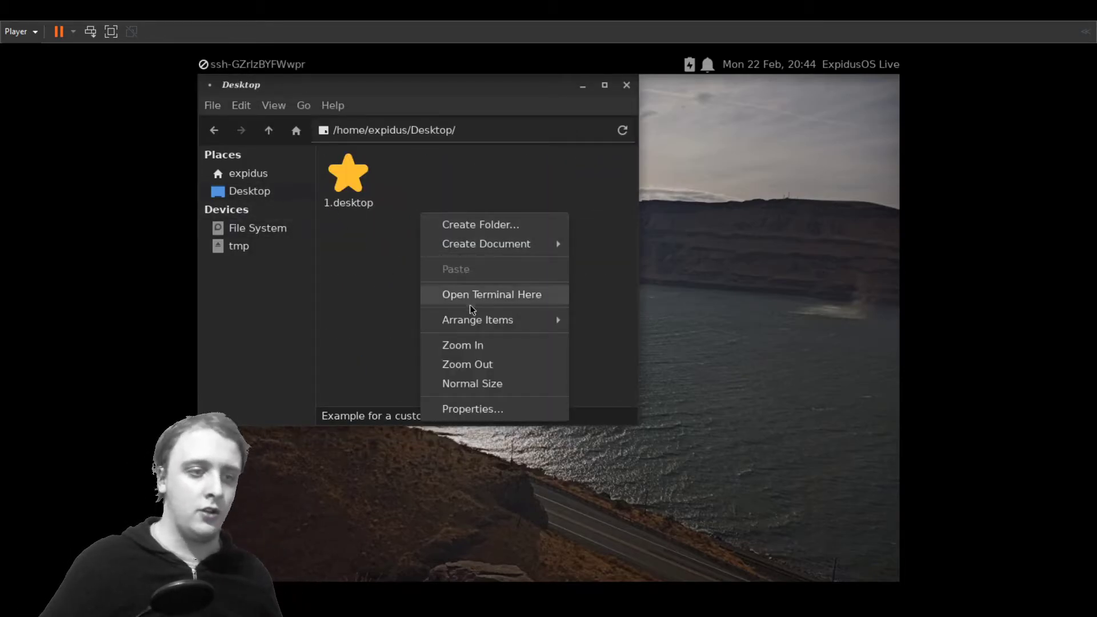
pyautogui.moveTo(540, 252)
pyautogui.click(595, 272)
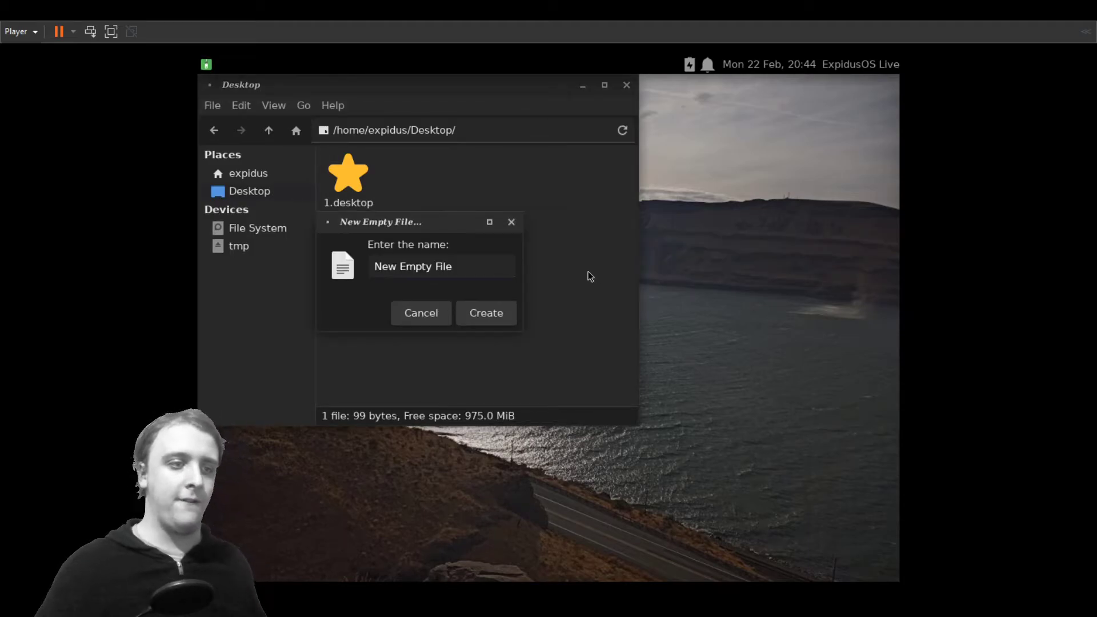
pyautogui.click(468, 261)
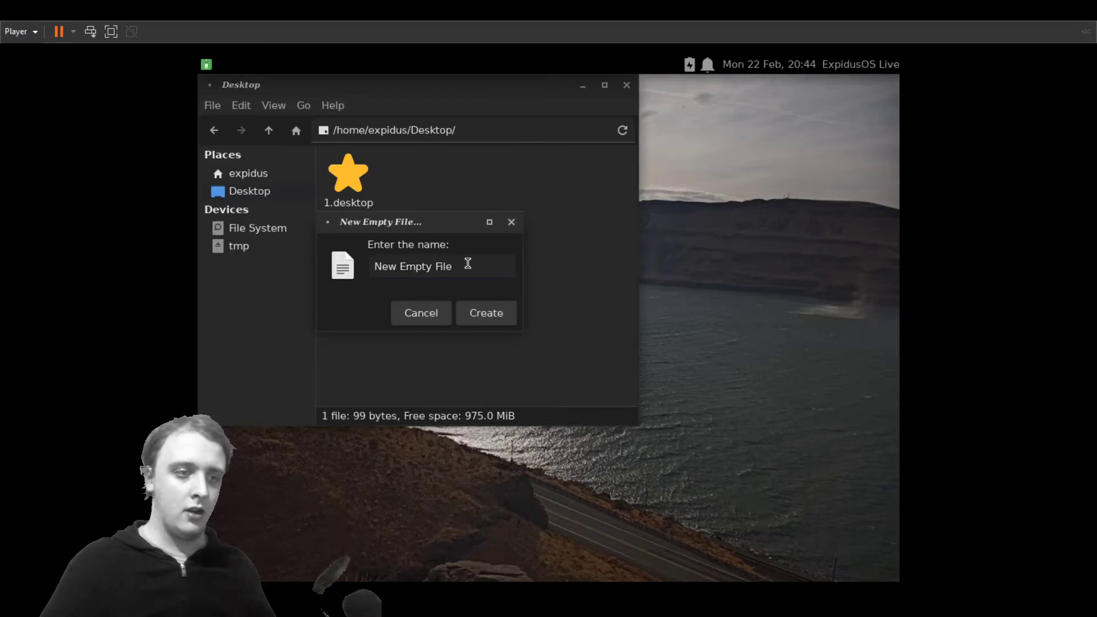
pyautogui.press('BackSpace')
pyautogui.press('BackSpace')
pyautogui.press('BackSpace')
pyautogui.press('BackSpace')
pyautogui.press('BackSpace')
pyautogui.press('BackSpace')
pyautogui.press('BackSpace')
pyautogui.press('BackSpace')
pyautogui.press('BackSpace')
pyautogui.press('BackSpace')
pyautogui.press('BackSpace')
pyautogui.press('BackSpace')
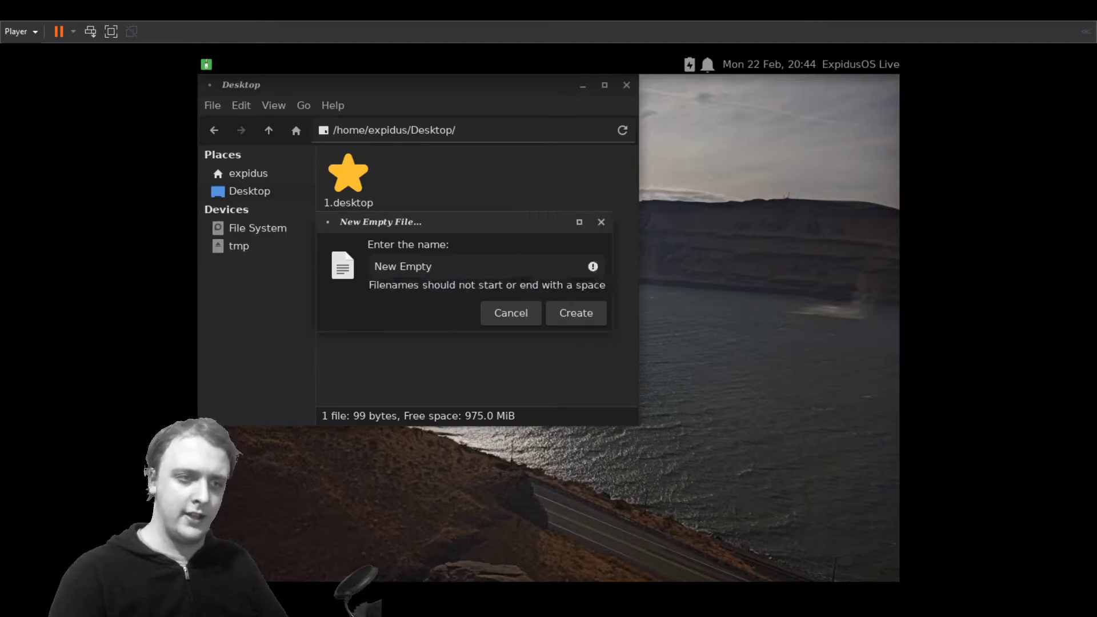
pyautogui.write('te')
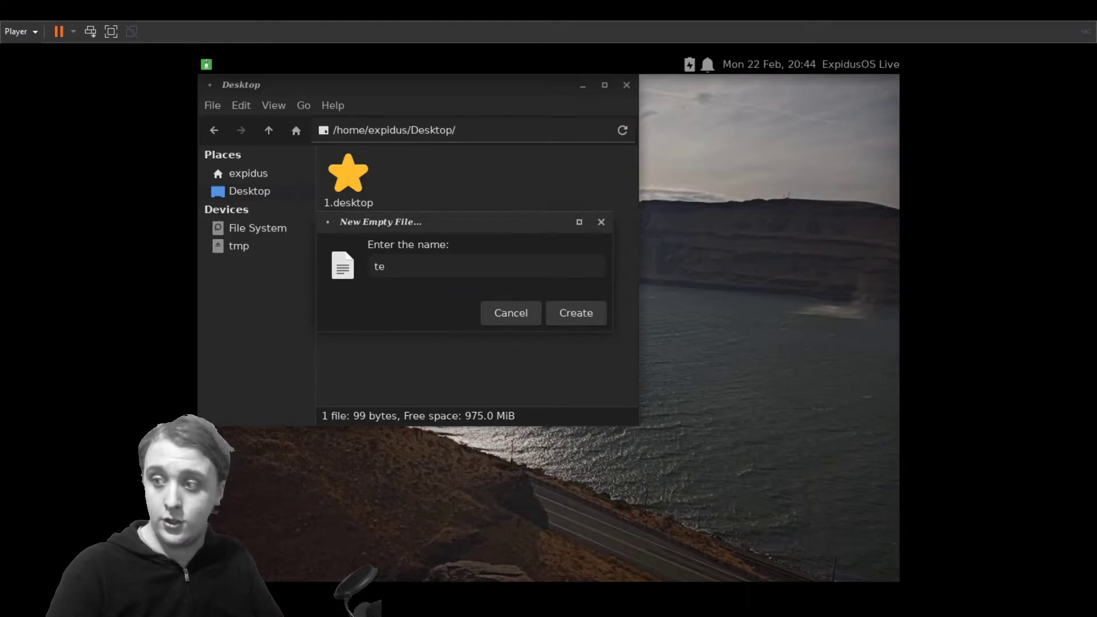
pyautogui.write('st.sh')
pyautogui.press('Return')
# - Check which applications are offered for opening test.sh, without choosing one, and close the file manager
pyautogui.doubleClick(404, 180)
pyautogui.scroll(-2, 442, 251)
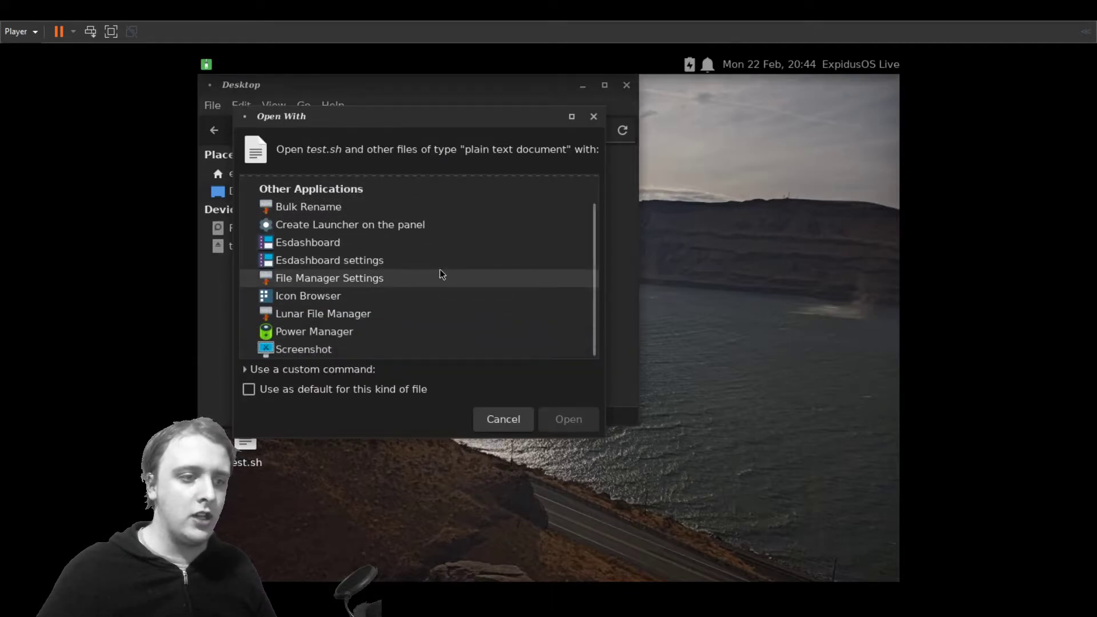
pyautogui.scroll(2, 442, 274)
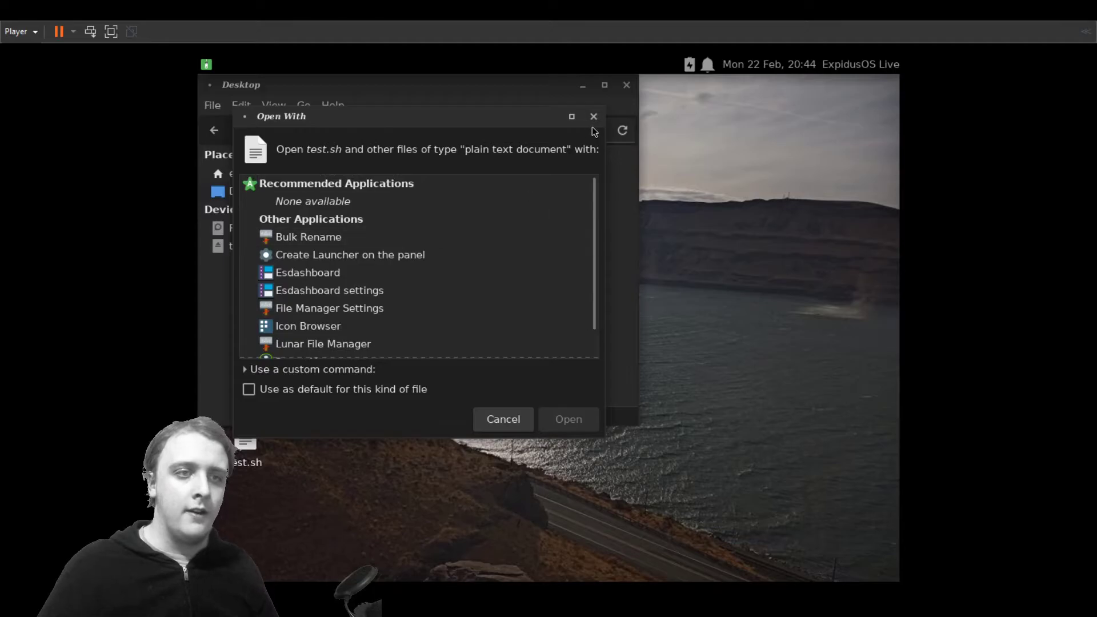
pyautogui.click(594, 117)
pyautogui.click(626, 85)
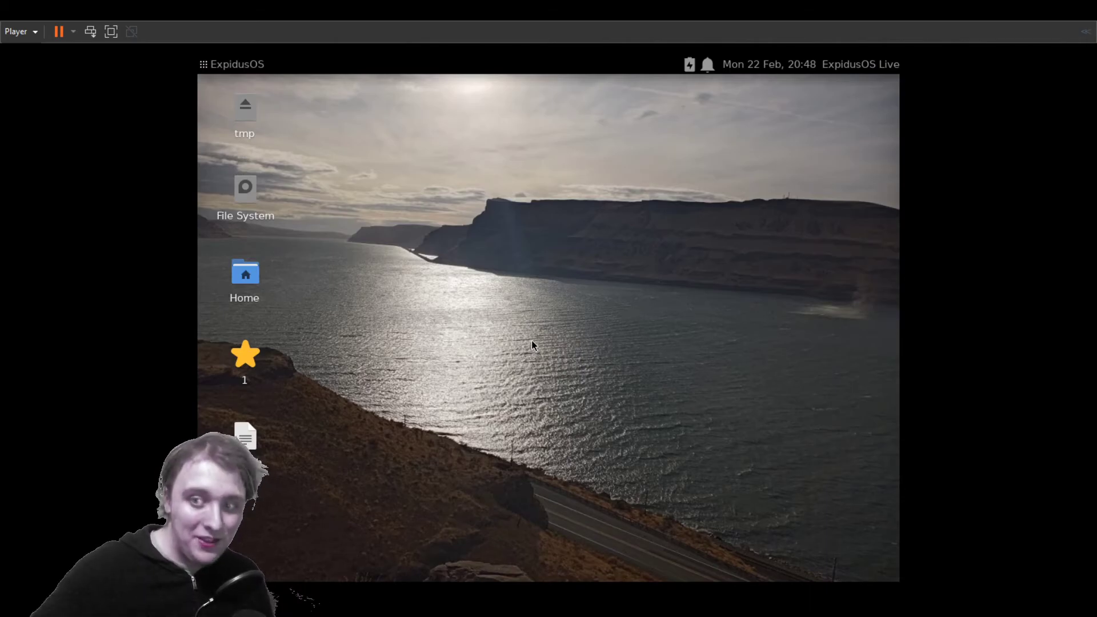
# - Review the Settings category in the application overview and return to the desktop
pyautogui.click(225, 59)
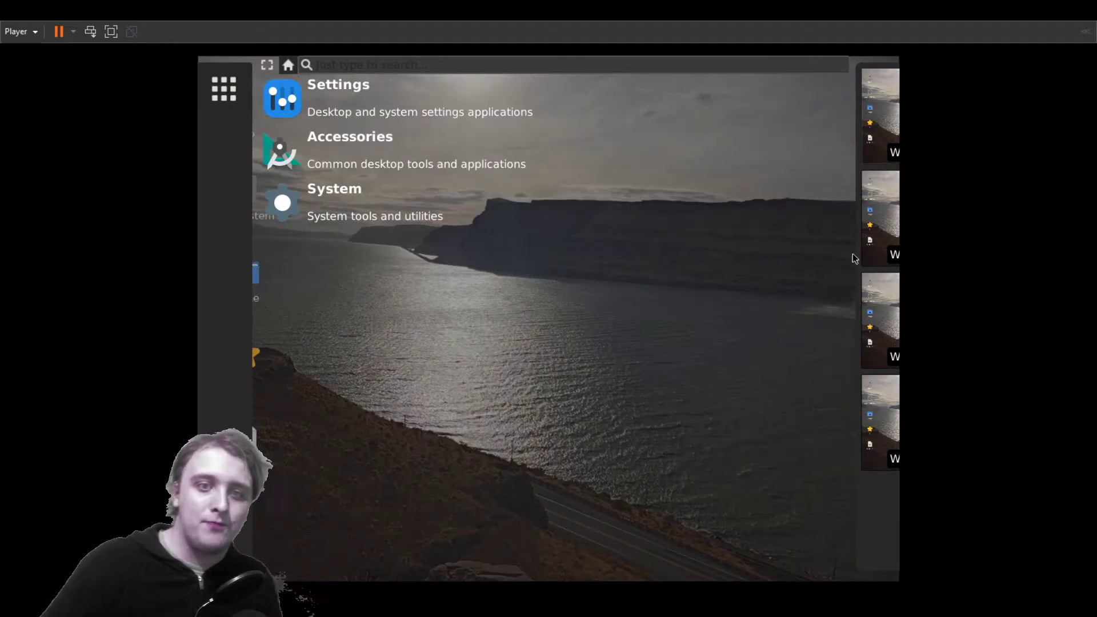
pyautogui.moveTo(859, 219)
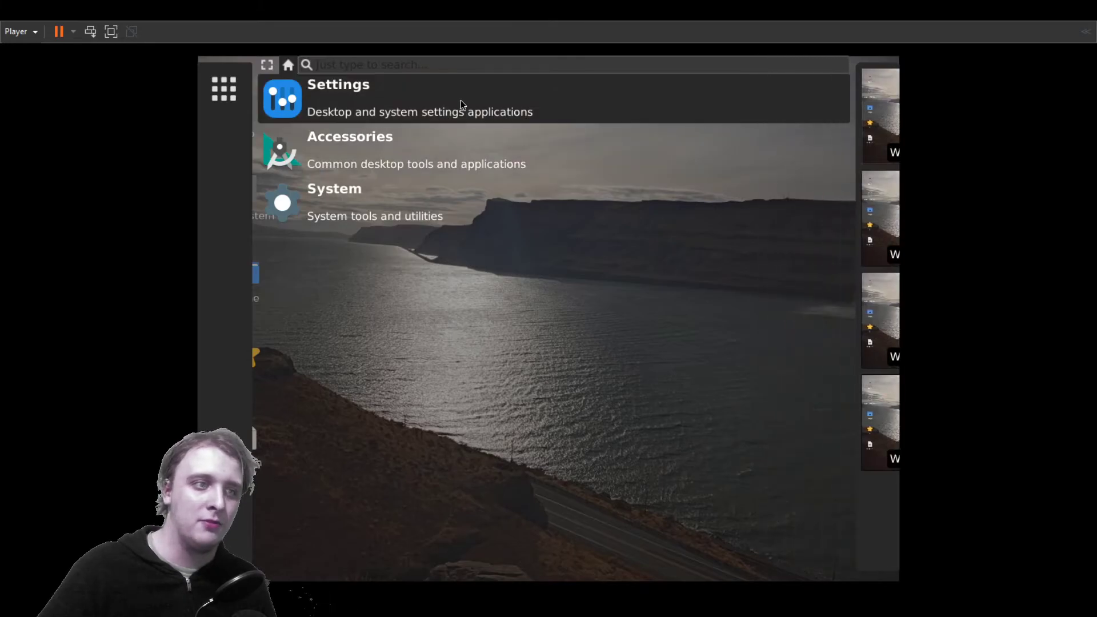
pyautogui.click(461, 104)
pyautogui.scroll(-5, 474, 262)
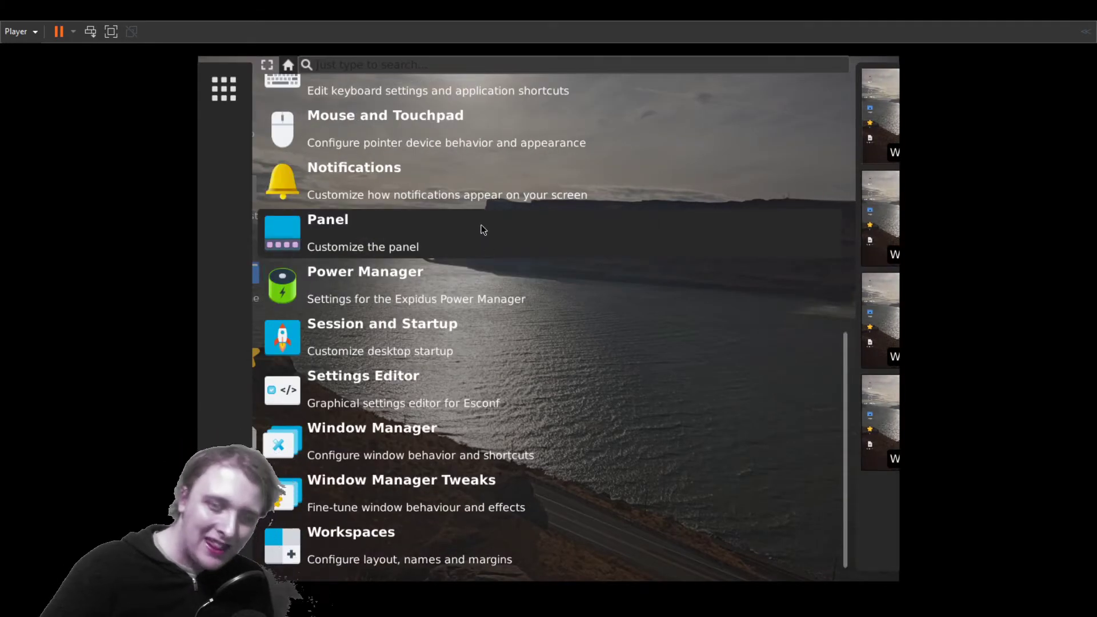
pyautogui.scroll(5, 481, 225)
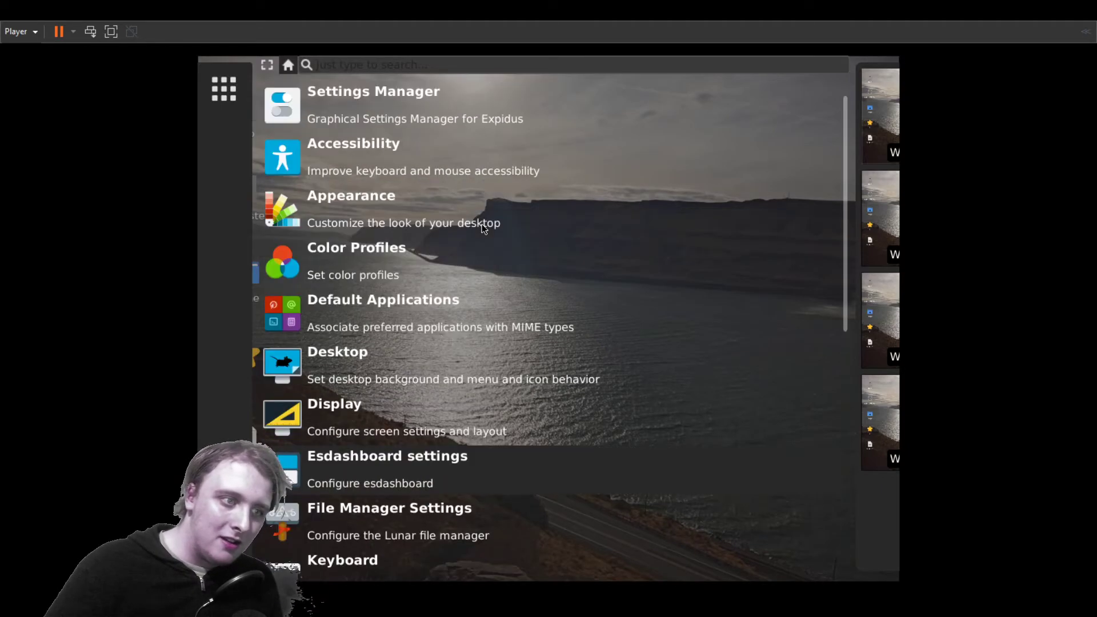
pyautogui.scroll(1, 481, 224)
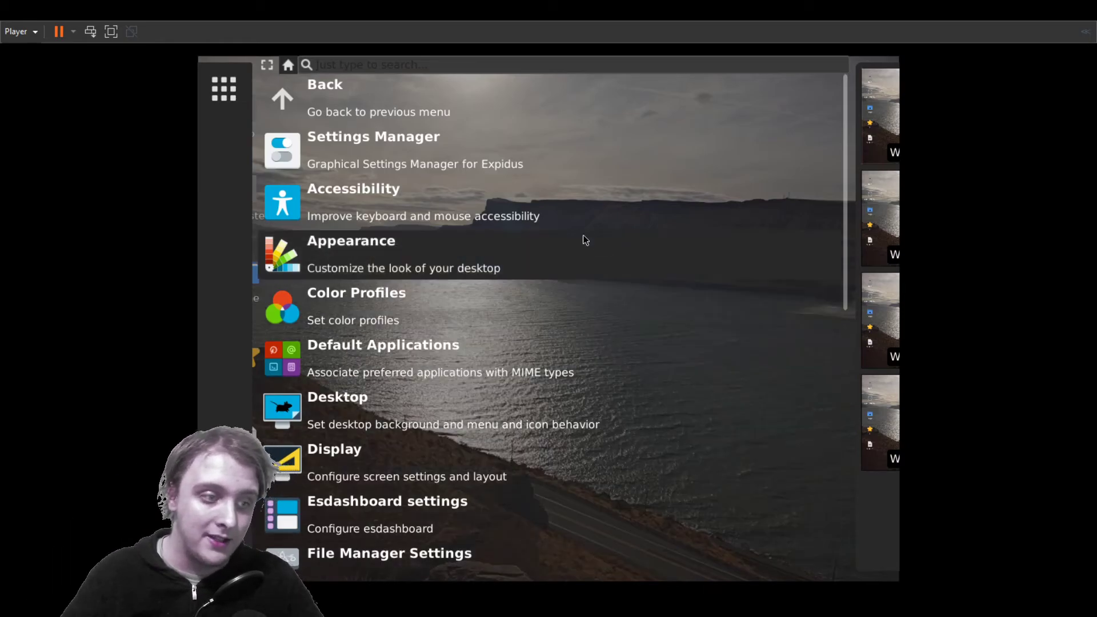
pyautogui.scroll(-5, 657, 339)
pyautogui.scroll(5, 657, 340)
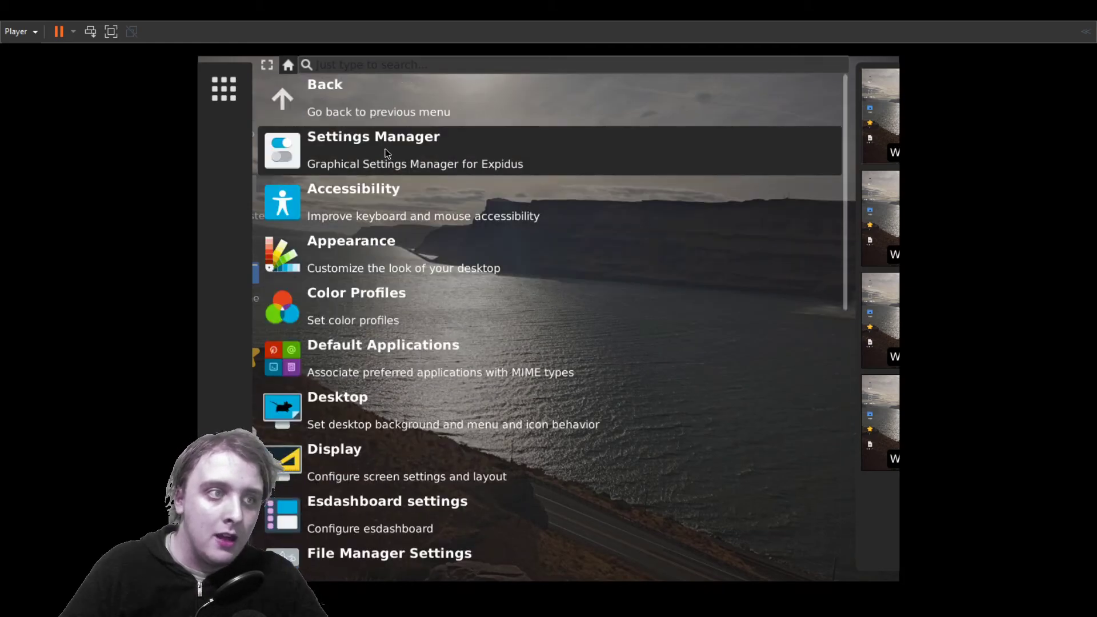
pyautogui.click(375, 83)
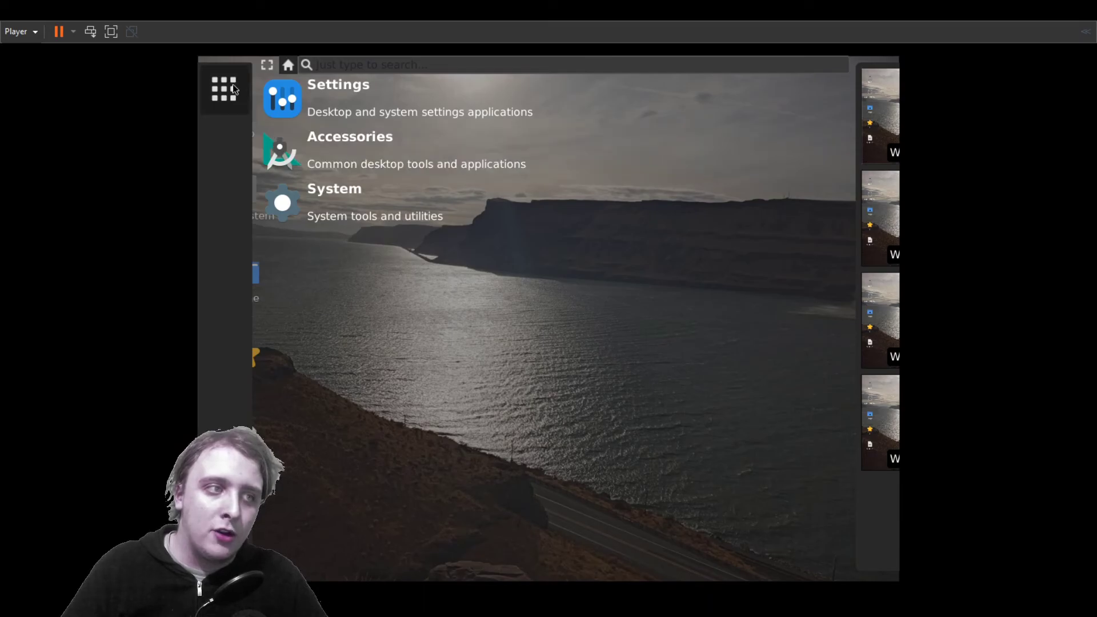
pyautogui.click(472, 311)
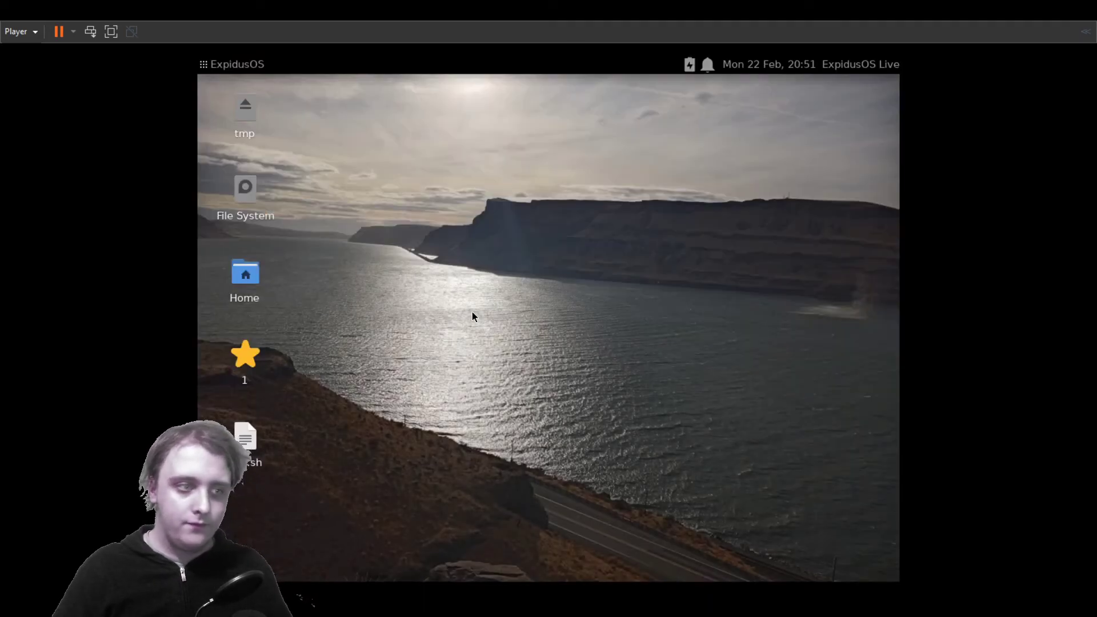